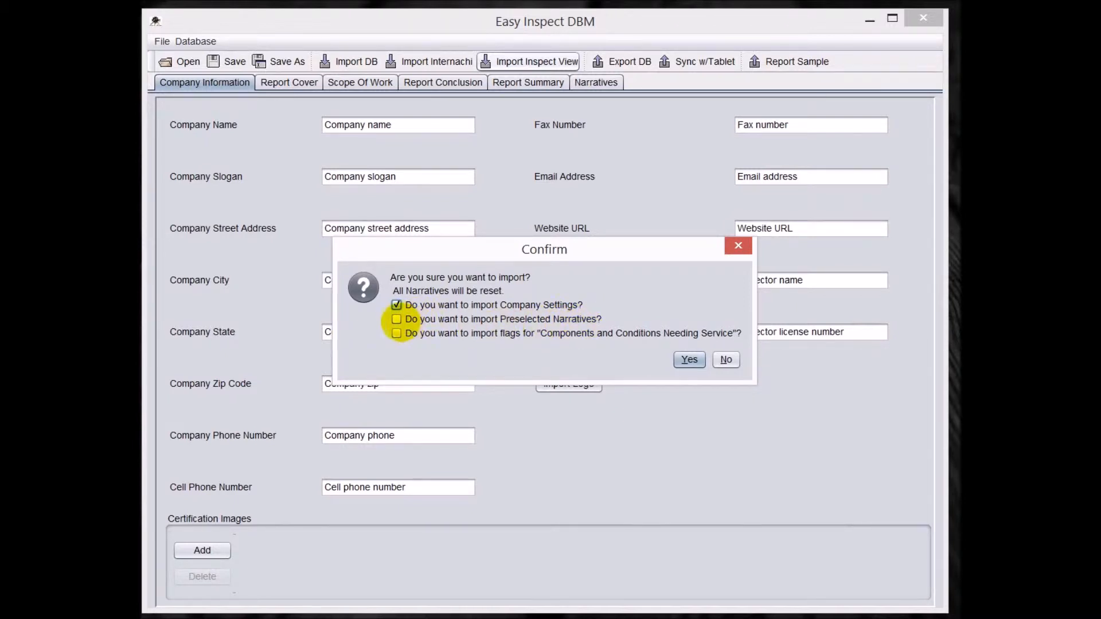
- Include the preselected narratives and the flags for "Components and Conditions Needing Service" in the import, and confirm the import
left_click(396, 319)
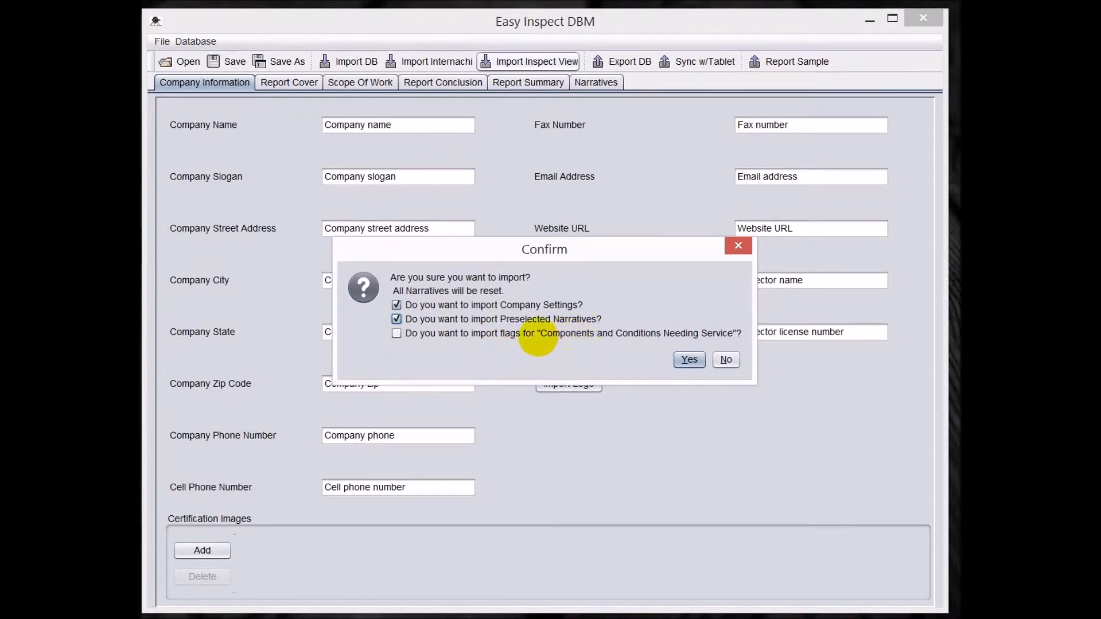
left_click(396, 333)
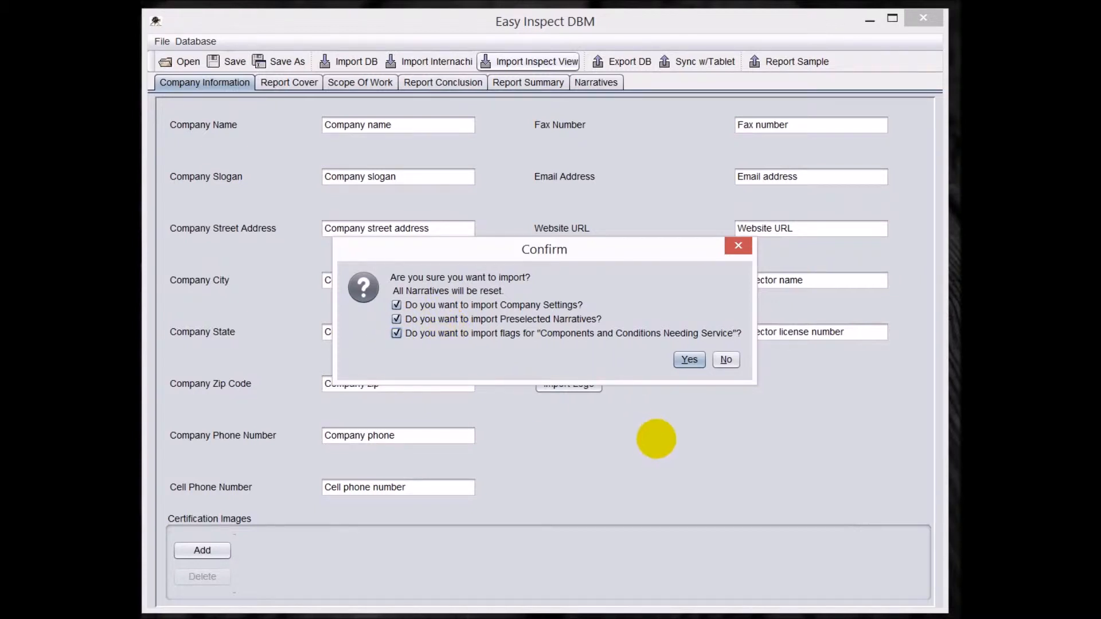
left_click(689, 360)
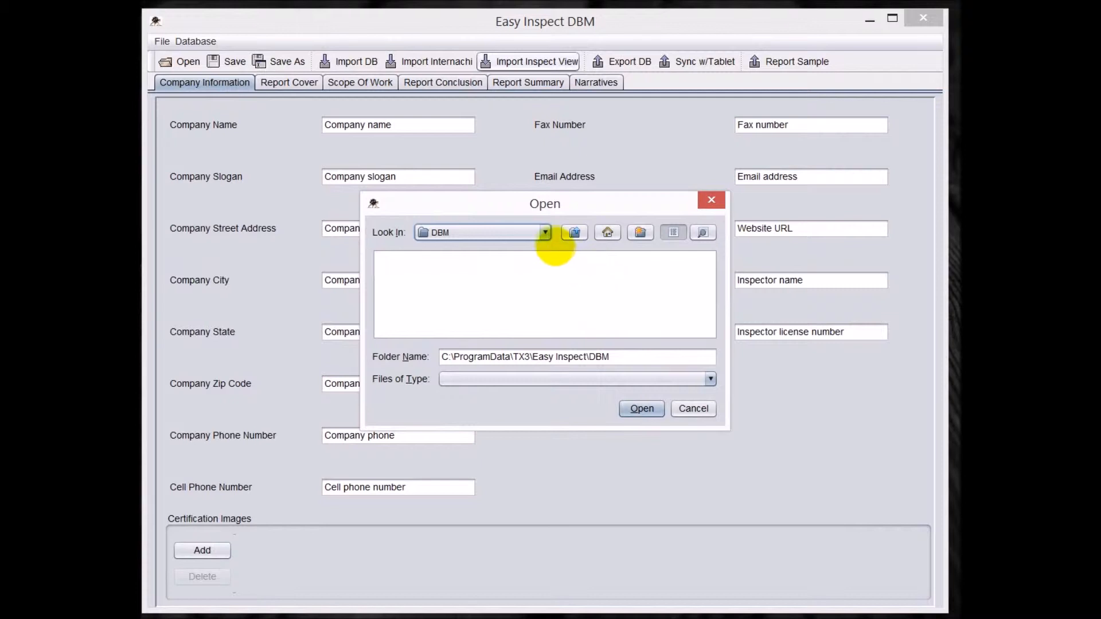
- Browse to the Porter Valley Software folder inside C:\ProgramData as the import source
left_click(545, 232)
scroll(545, 251, "up", 5)
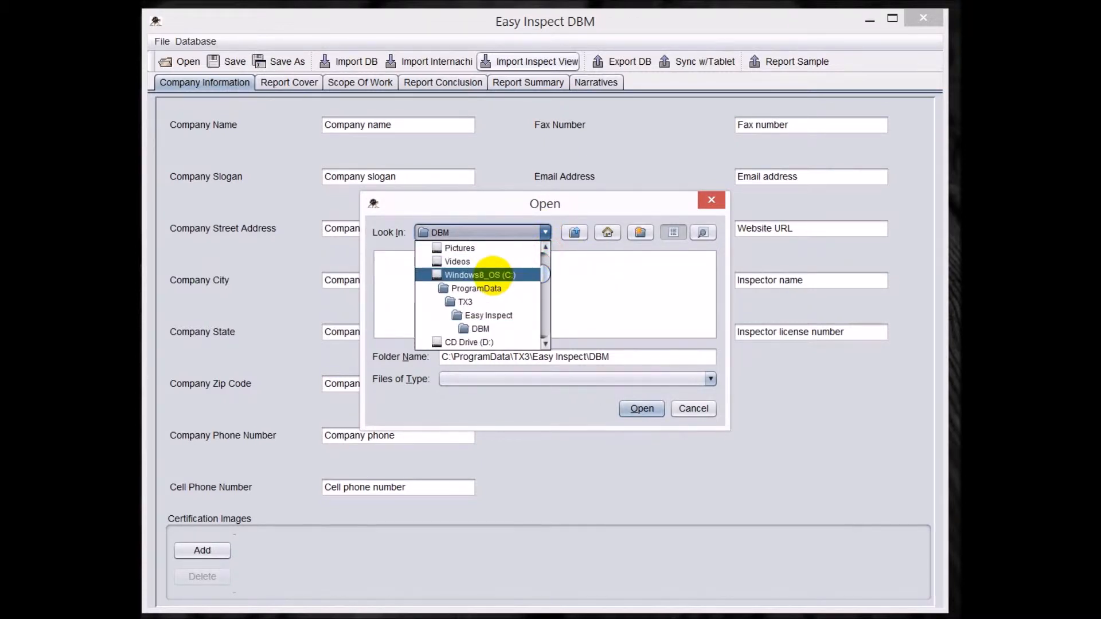
left_click(492, 274)
double_click(555, 300)
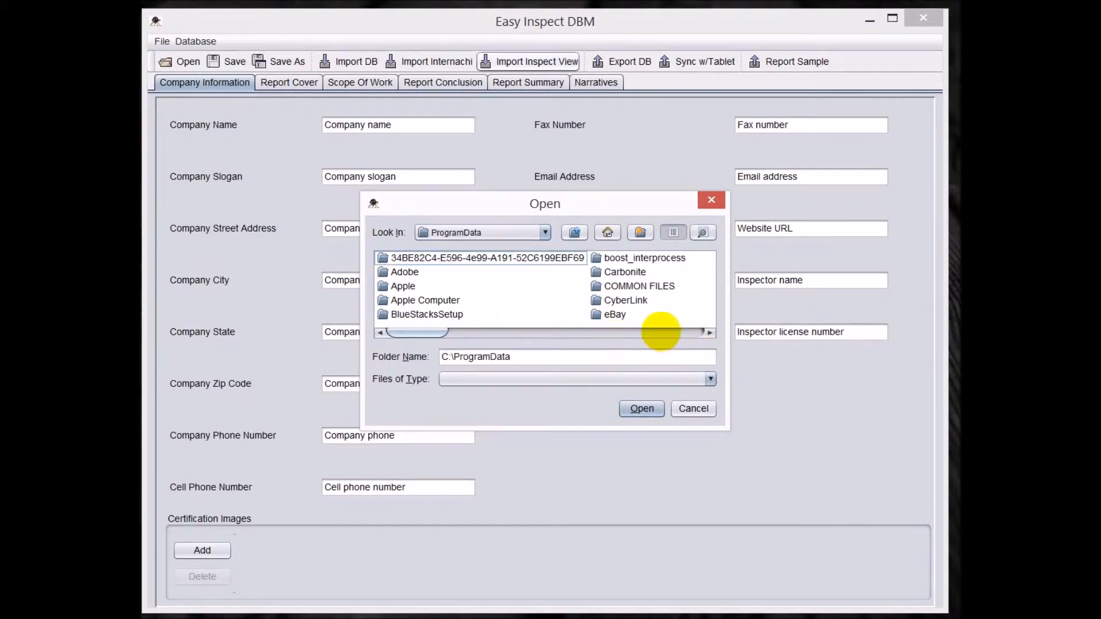
left_click(660, 332)
left_click(660, 333)
left_click(659, 332)
left_click(658, 334)
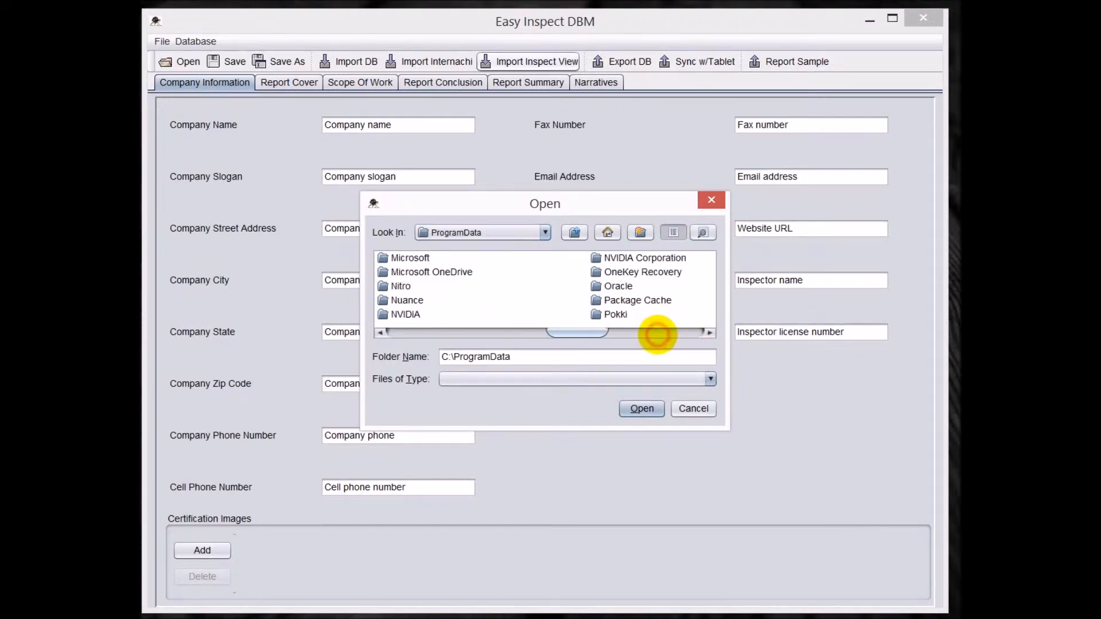
left_click(658, 334)
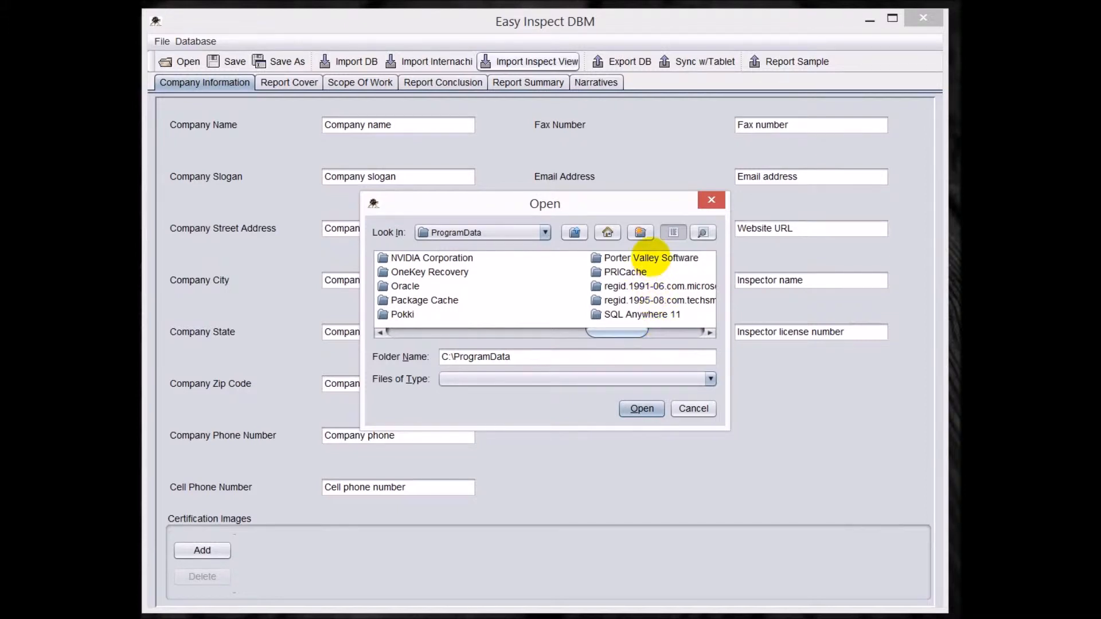
left_click(648, 258)
double_click(565, 258)
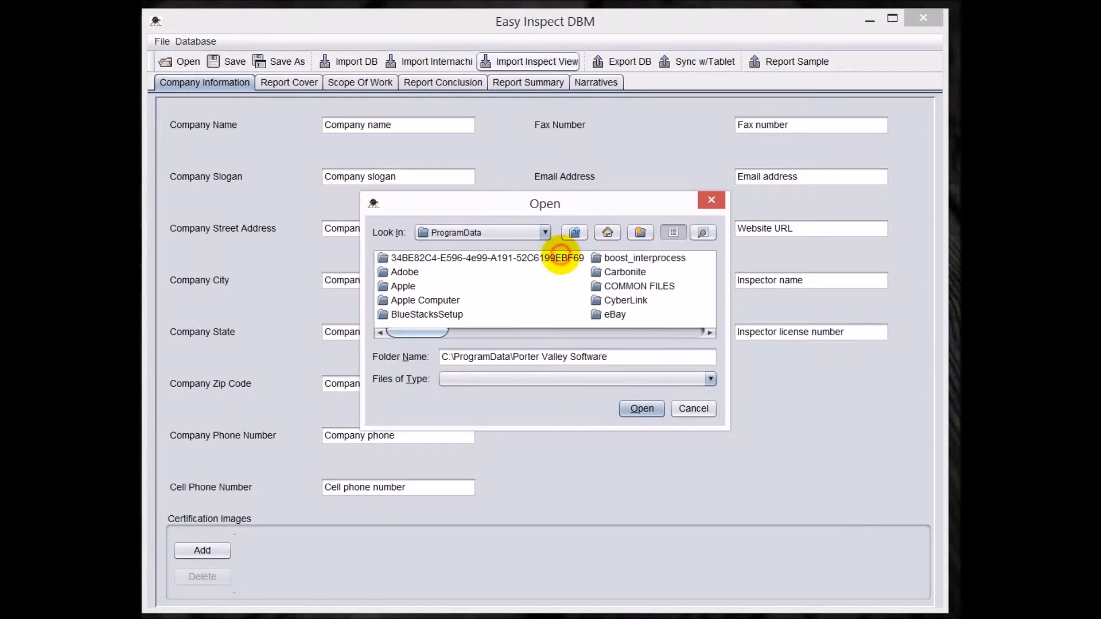
- Import the Master folder from the InspectVue R4 folder
double_click(433, 261)
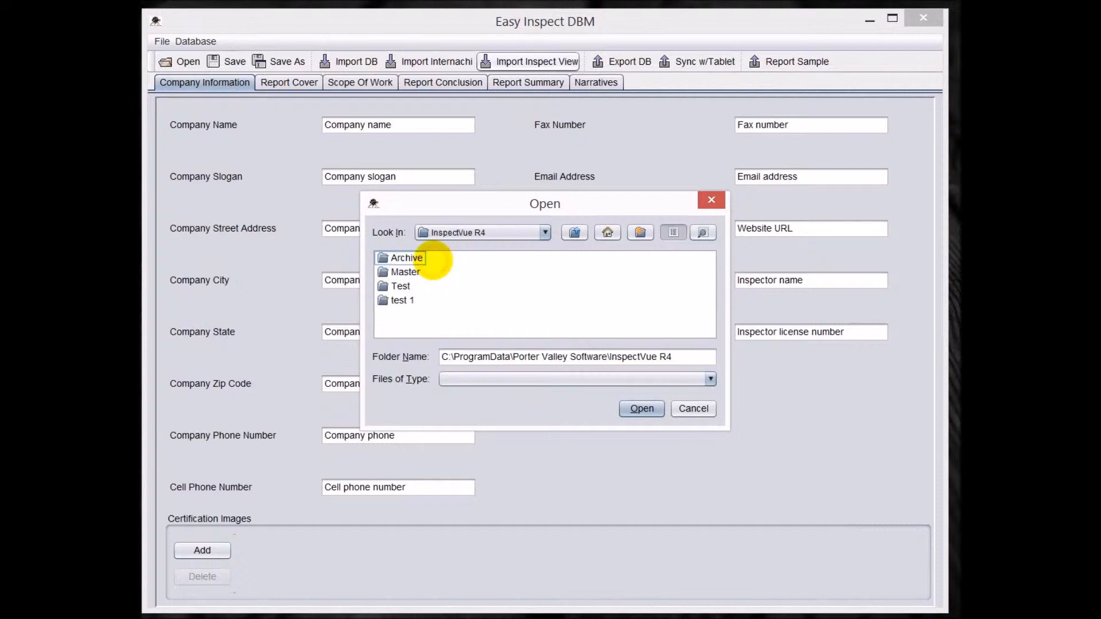
left_click(404, 272)
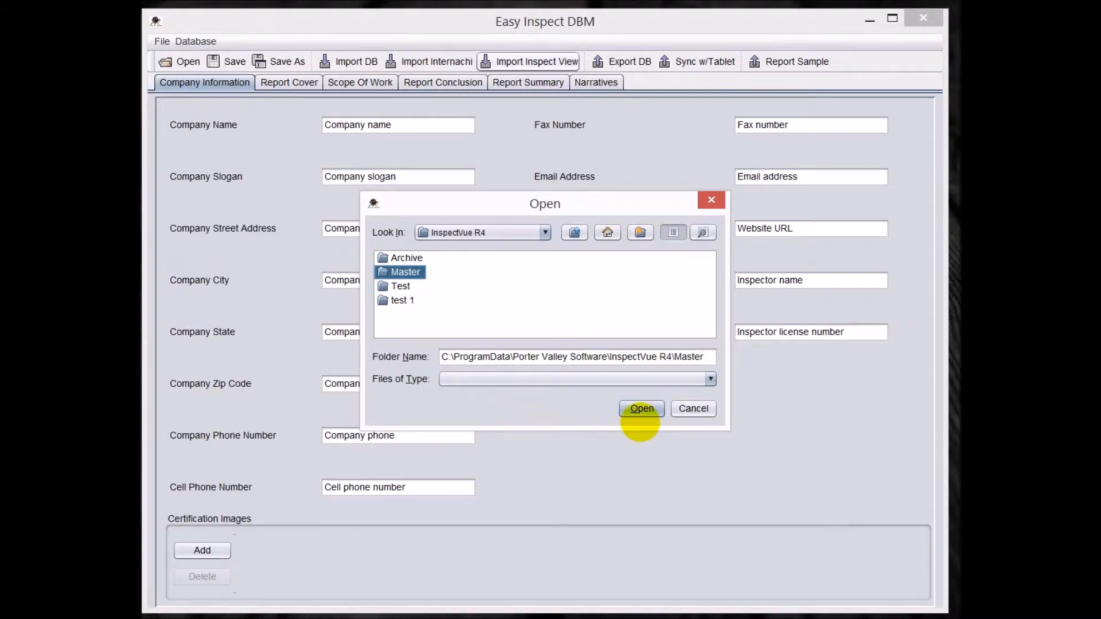
left_click(637, 408)
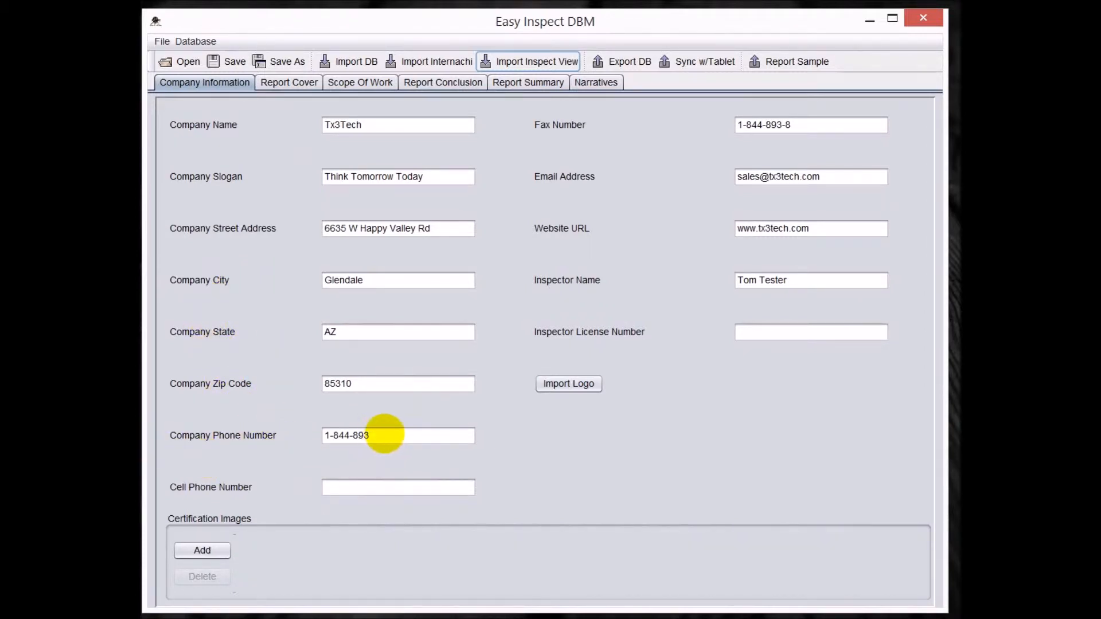
- Complete the truncated company phone number with its missing digits
double_click(385, 434)
left_click(387, 436)
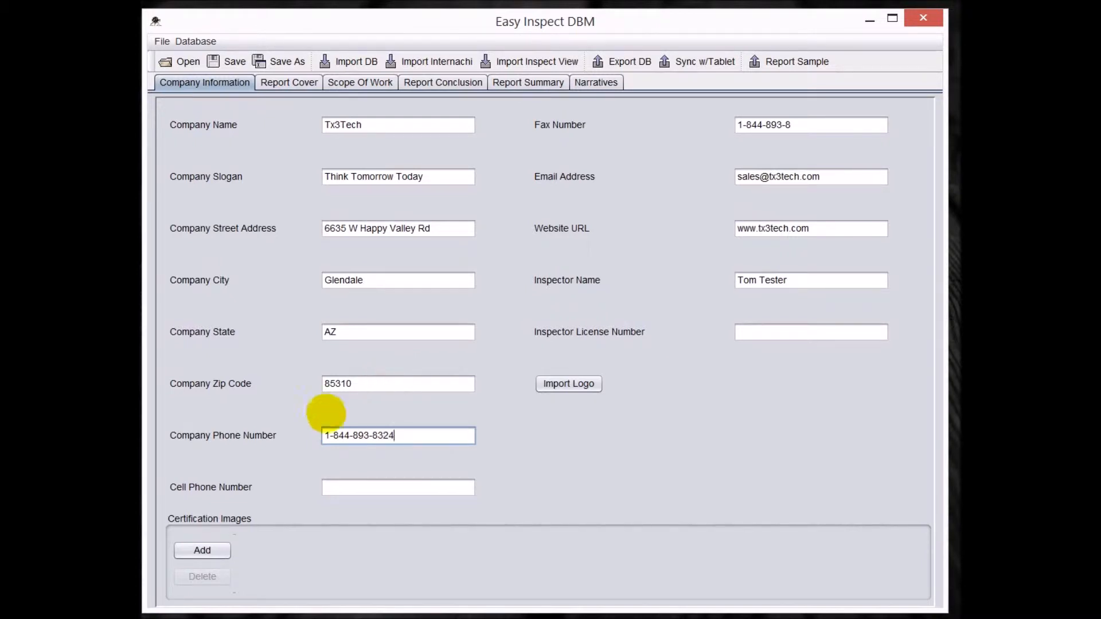
left_click(348, 486)
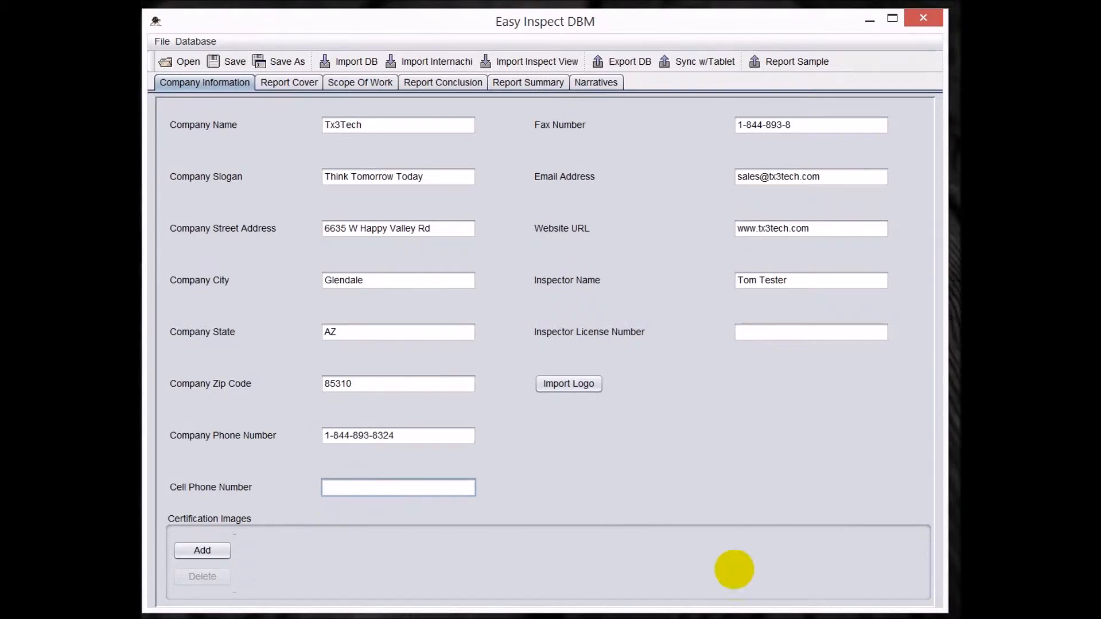
- Complete the company fax number and fill in the inspector license number
left_click(805, 128)
left_click(804, 128)
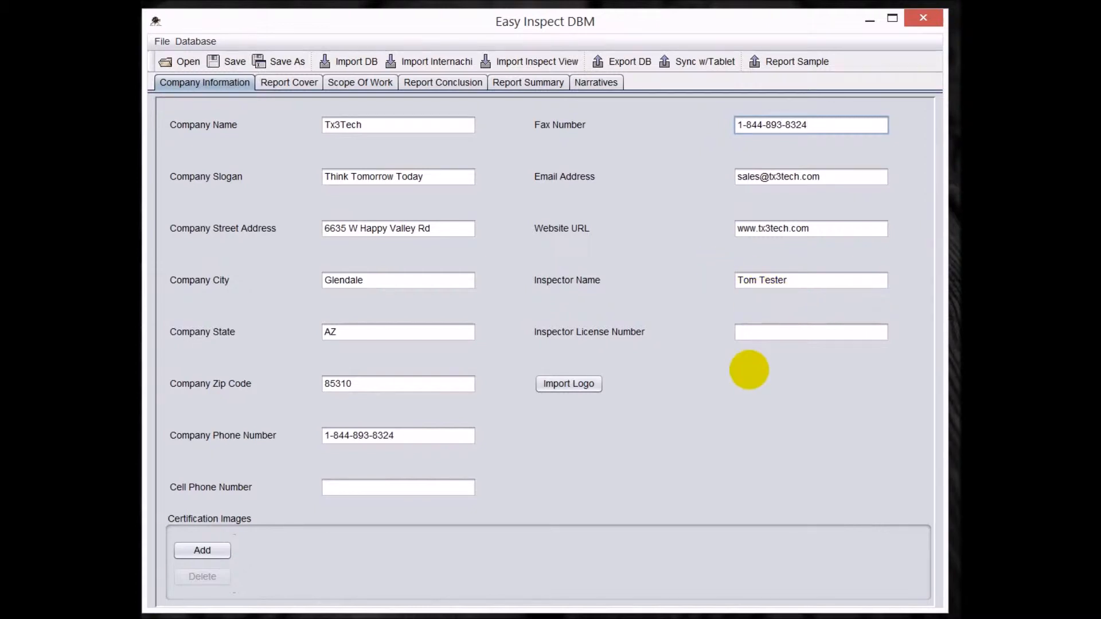
left_click(746, 333)
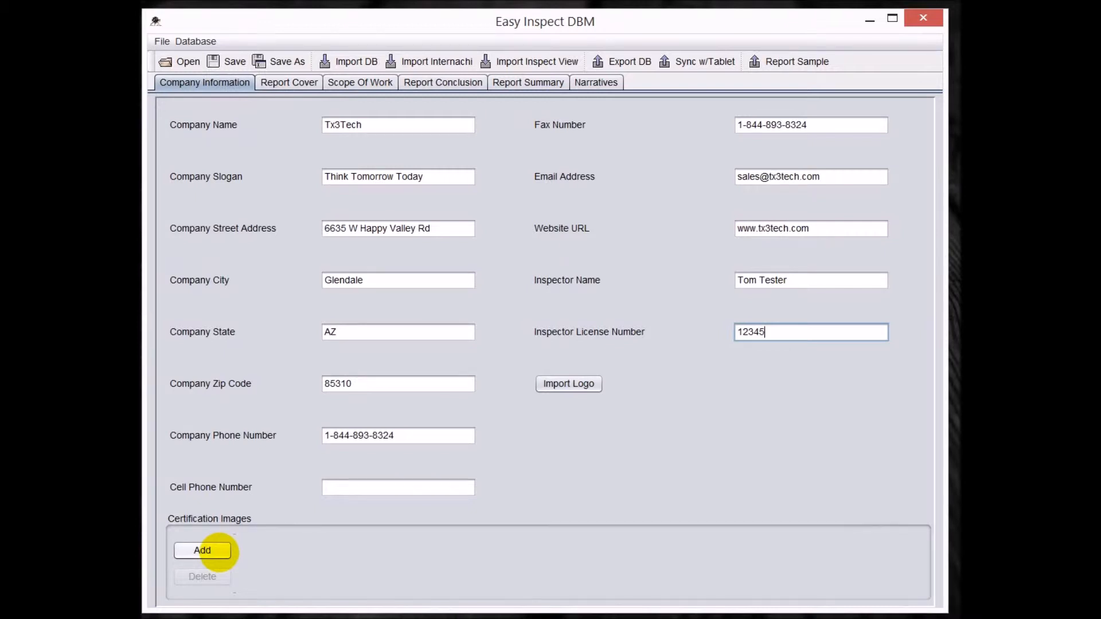
- Open the file chooser for adding a certification image and cancel it
left_click(219, 552)
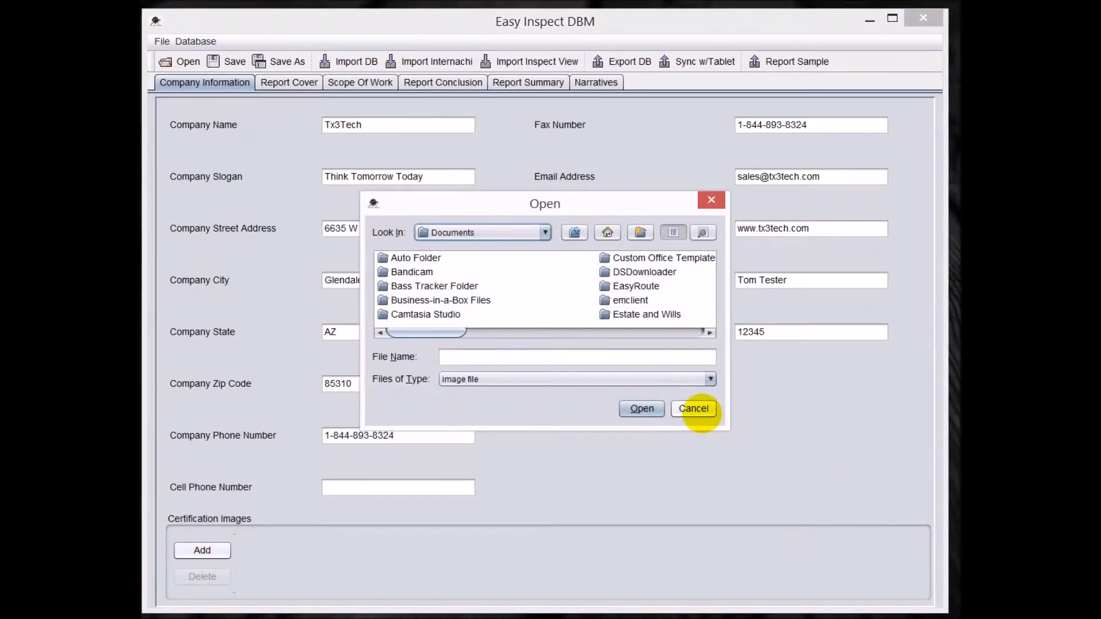
left_click(699, 409)
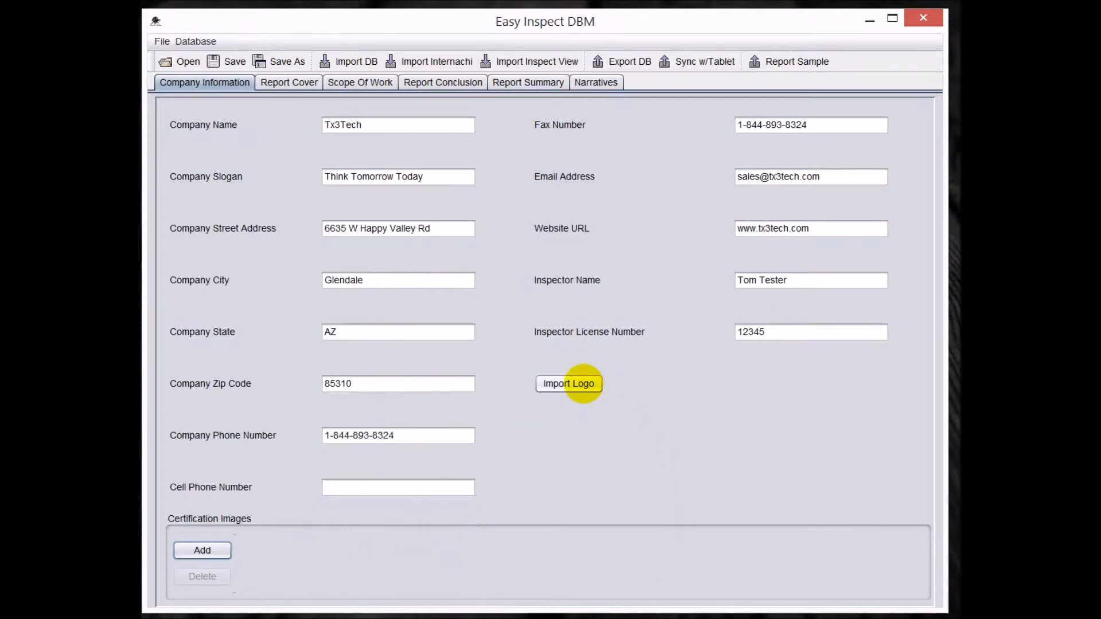
- Import the TX3 Tech company logo from the Easy Inspect Videos folder on the Desktop
left_click(582, 384)
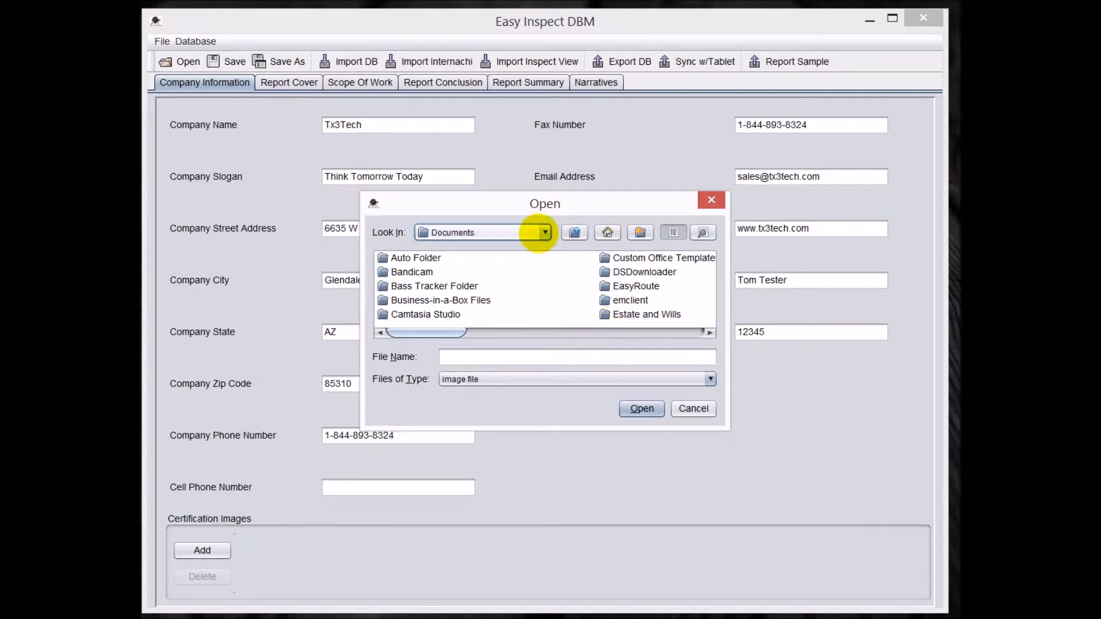
left_click(544, 231)
left_click(543, 255)
left_click(543, 256)
left_click(542, 257)
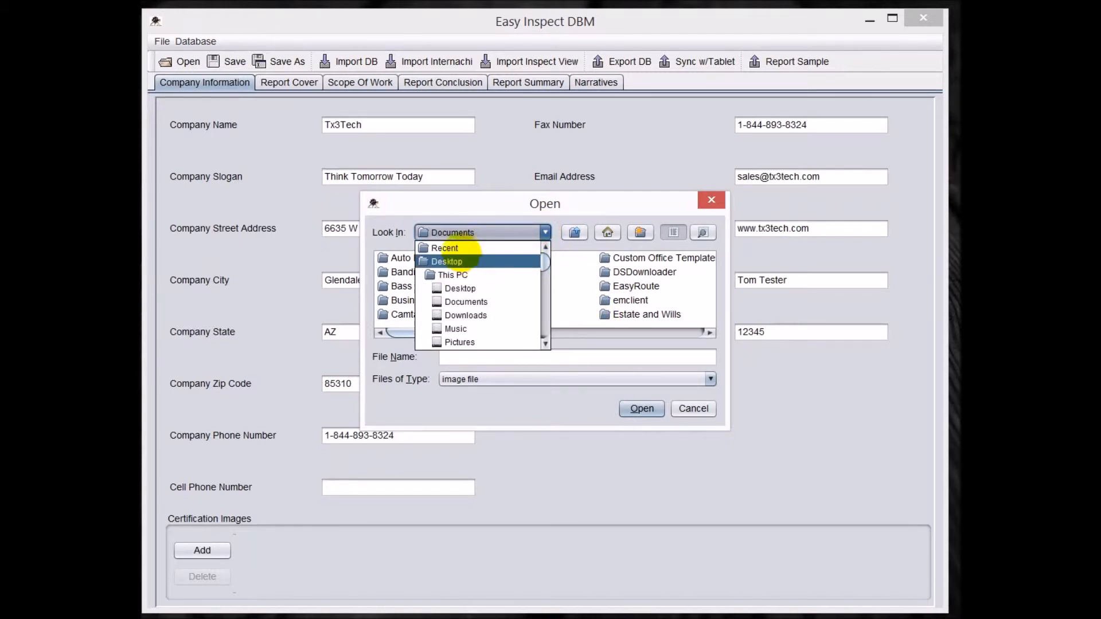
left_click(453, 261)
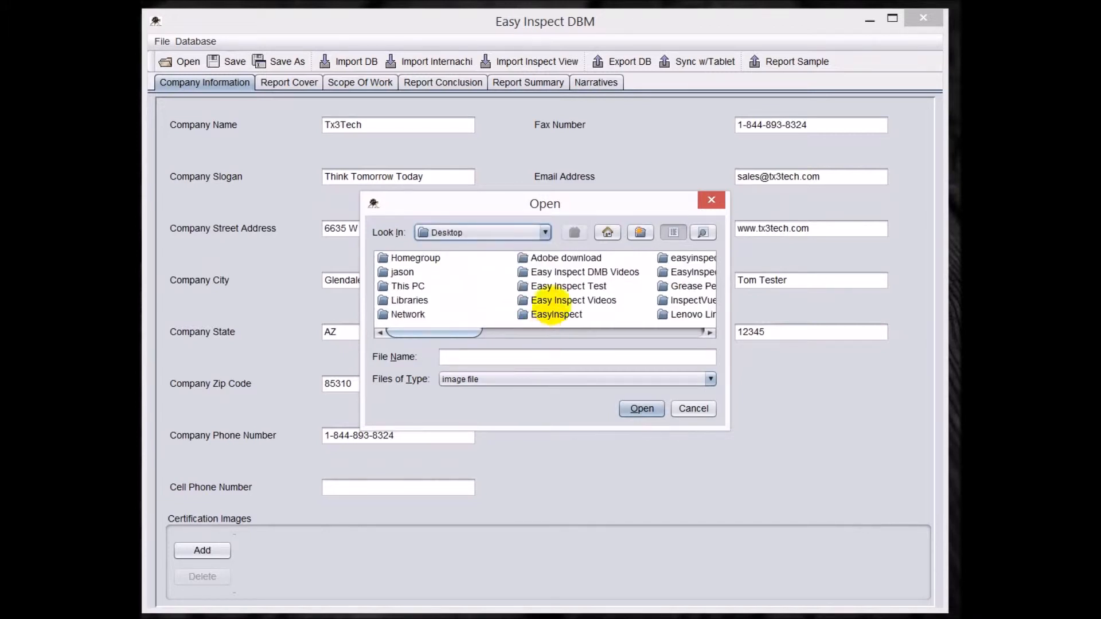
double_click(569, 299)
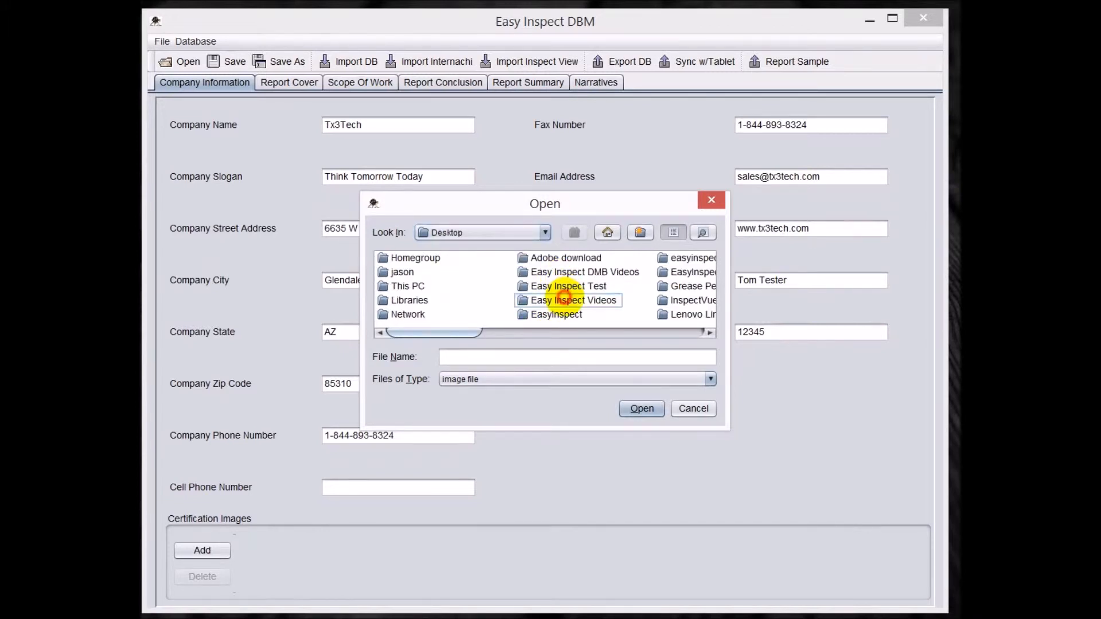
double_click(573, 257)
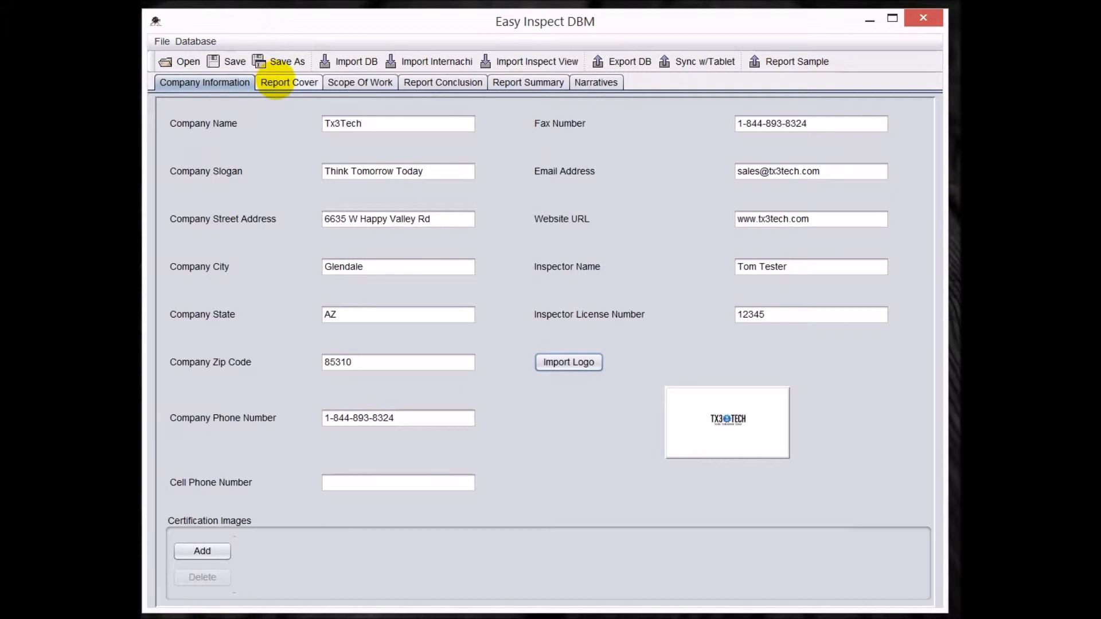
- Review the imported report cover, scope of work and report conclusion texts
left_click(276, 81)
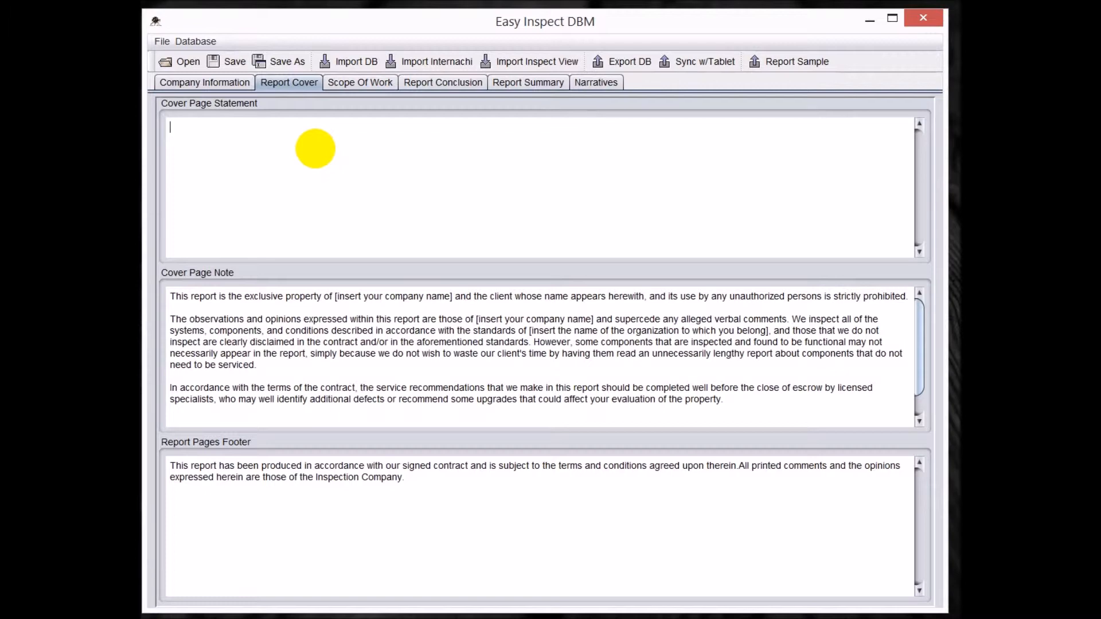
left_click(354, 81)
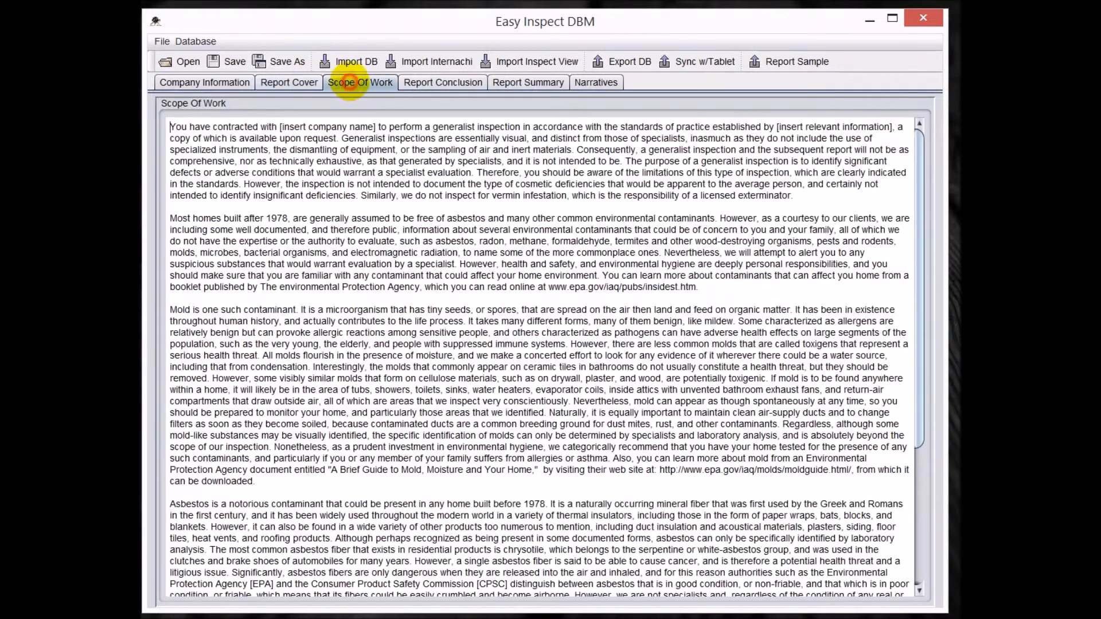
left_click(337, 252)
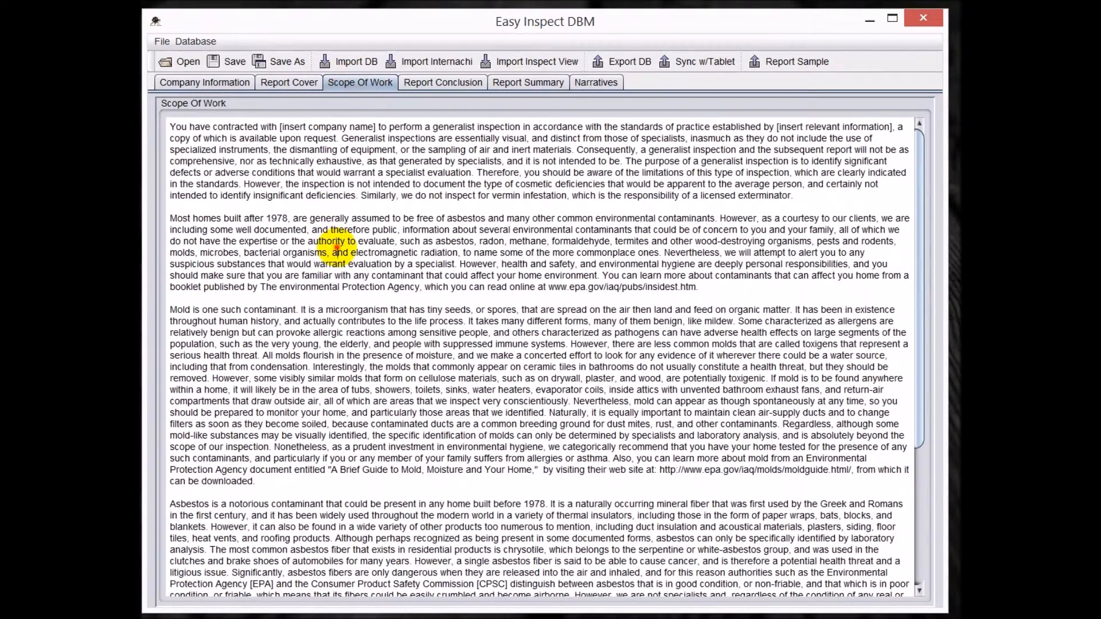
left_click(286, 218)
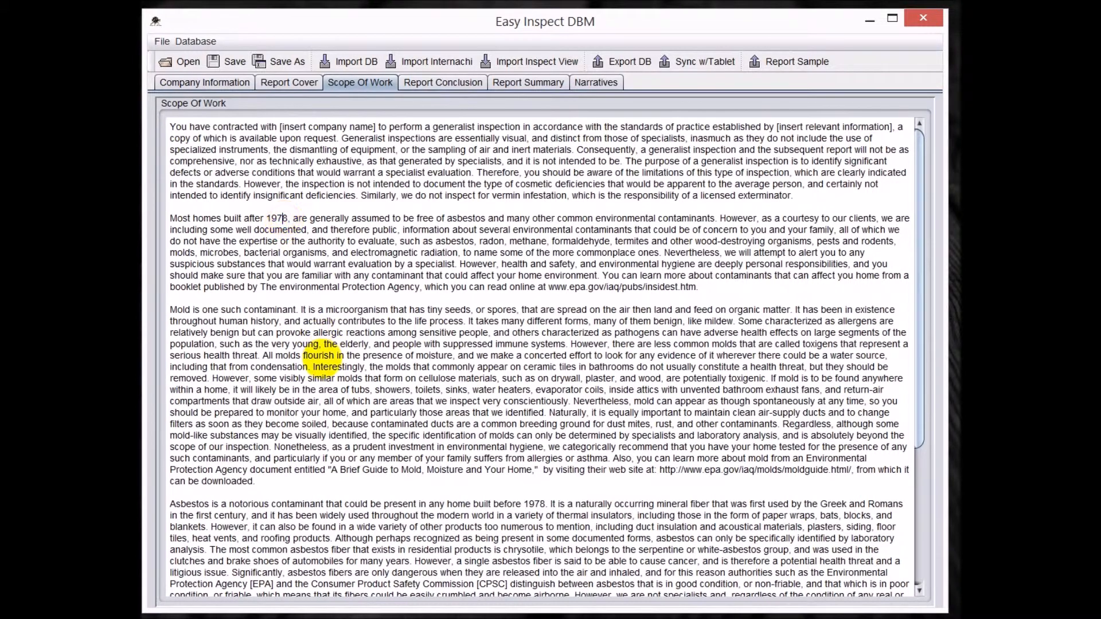
left_click(442, 82)
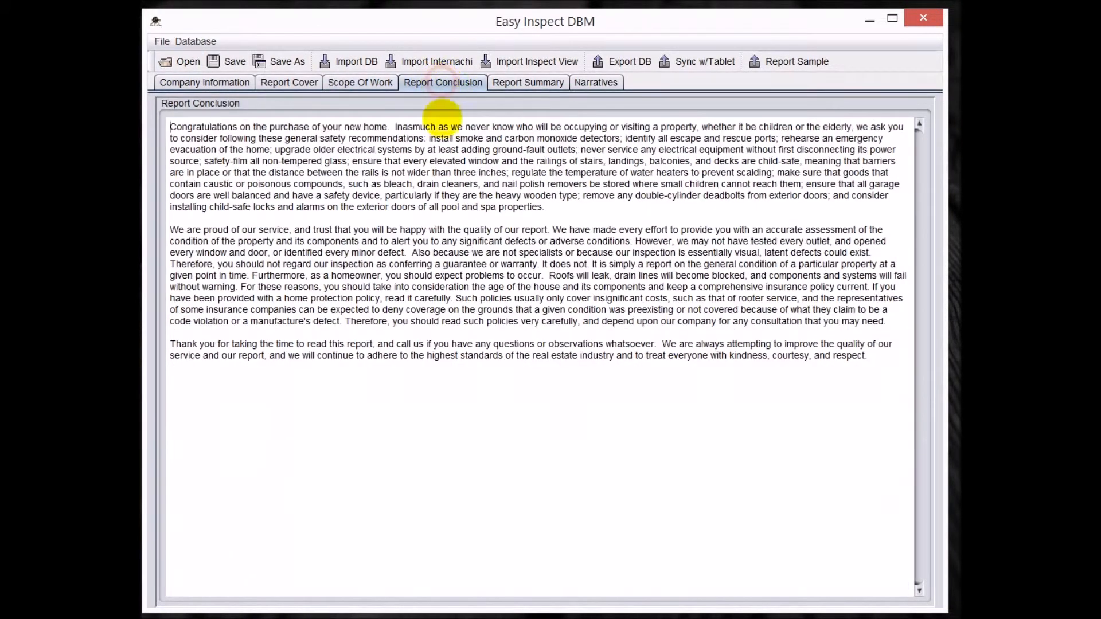
- Enter "Test" as the report summary note
left_click(517, 82)
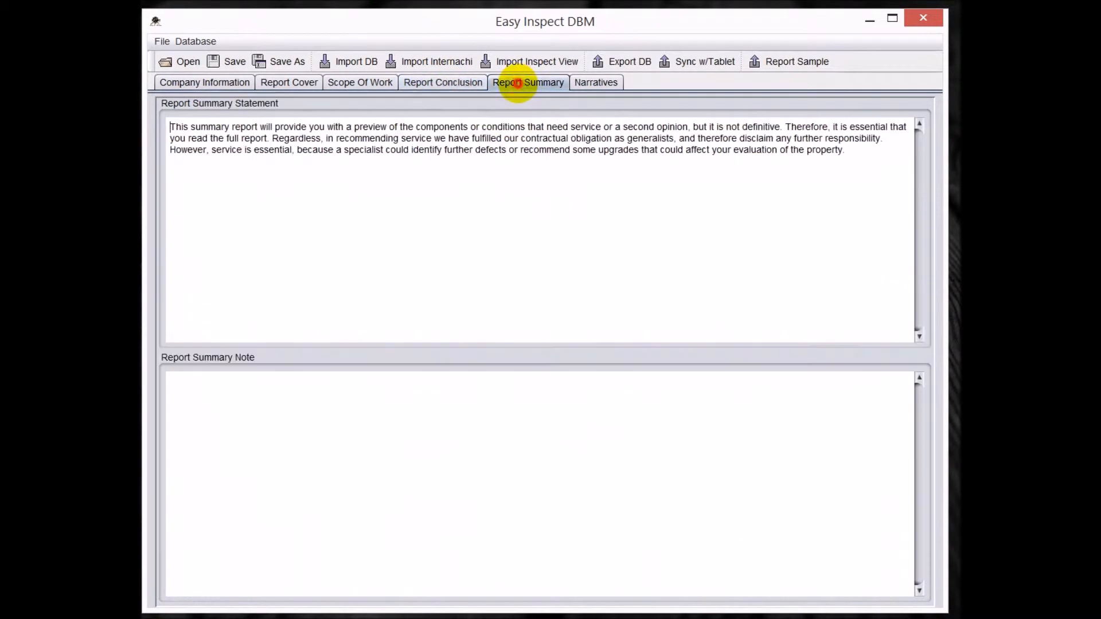
left_click(187, 178)
left_click(335, 466)
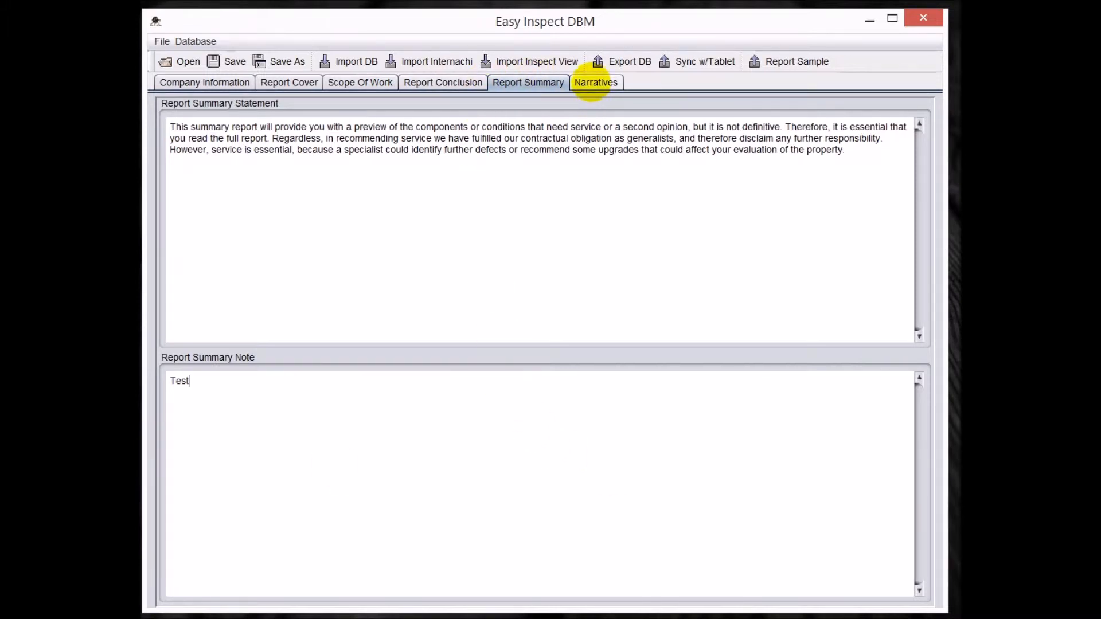
- Examine both Renovations & Additions narratives under Site & Other Observations in the Exterior section
left_click(591, 82)
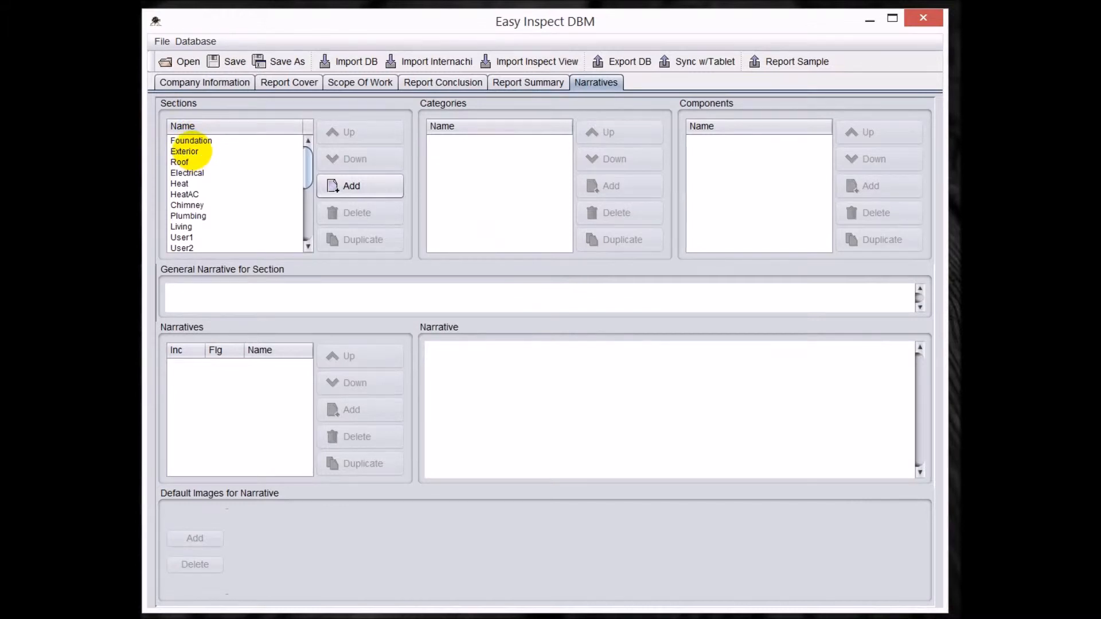
left_click(189, 151)
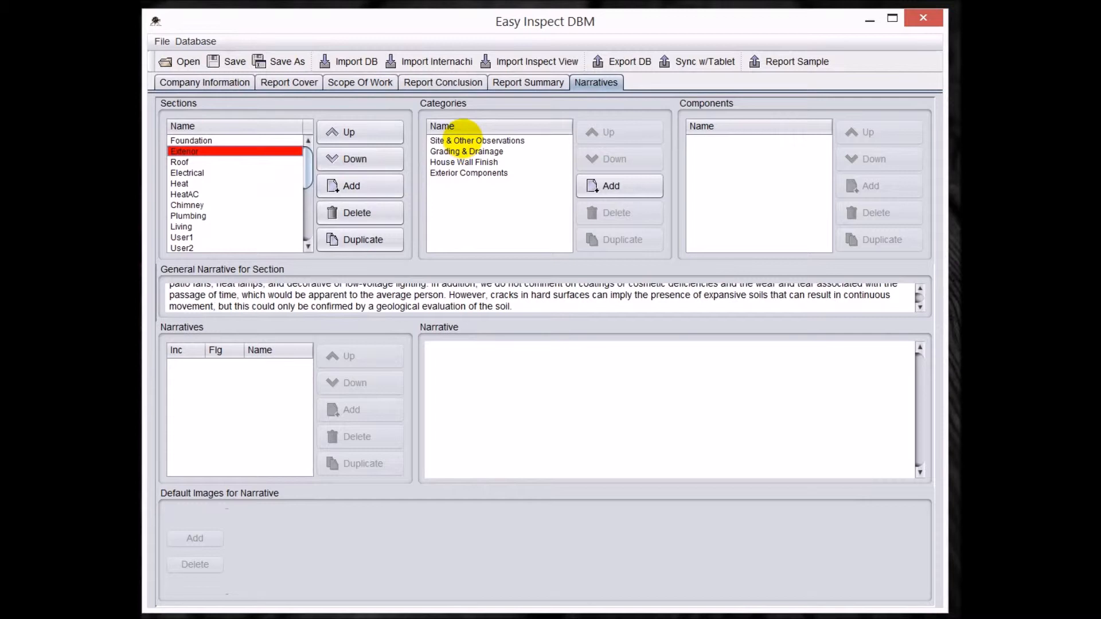
left_click(473, 141)
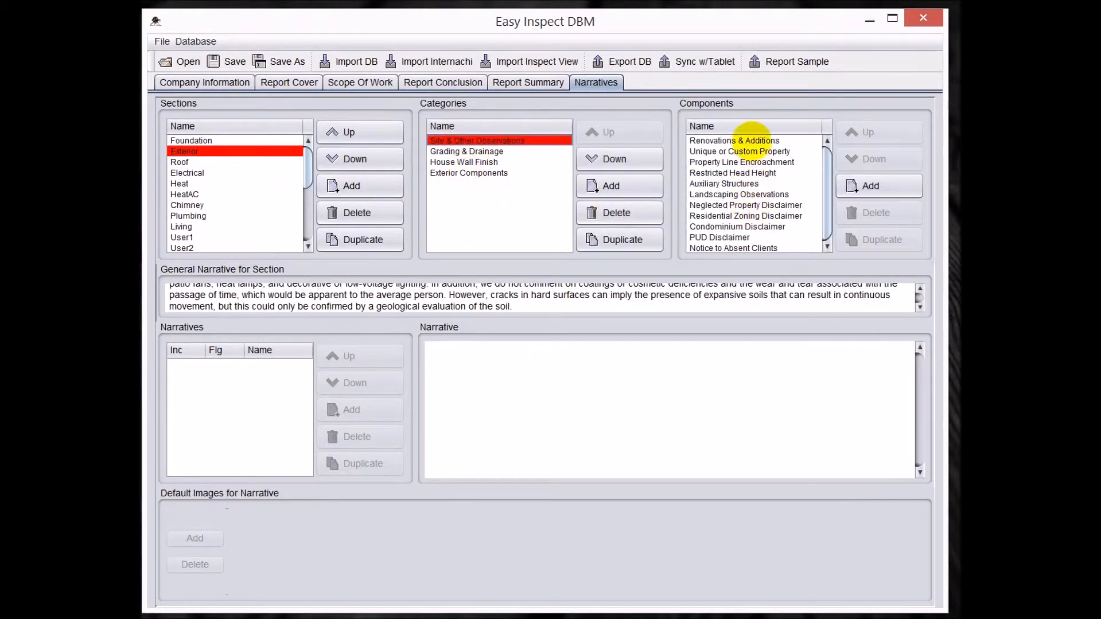
left_click(745, 140)
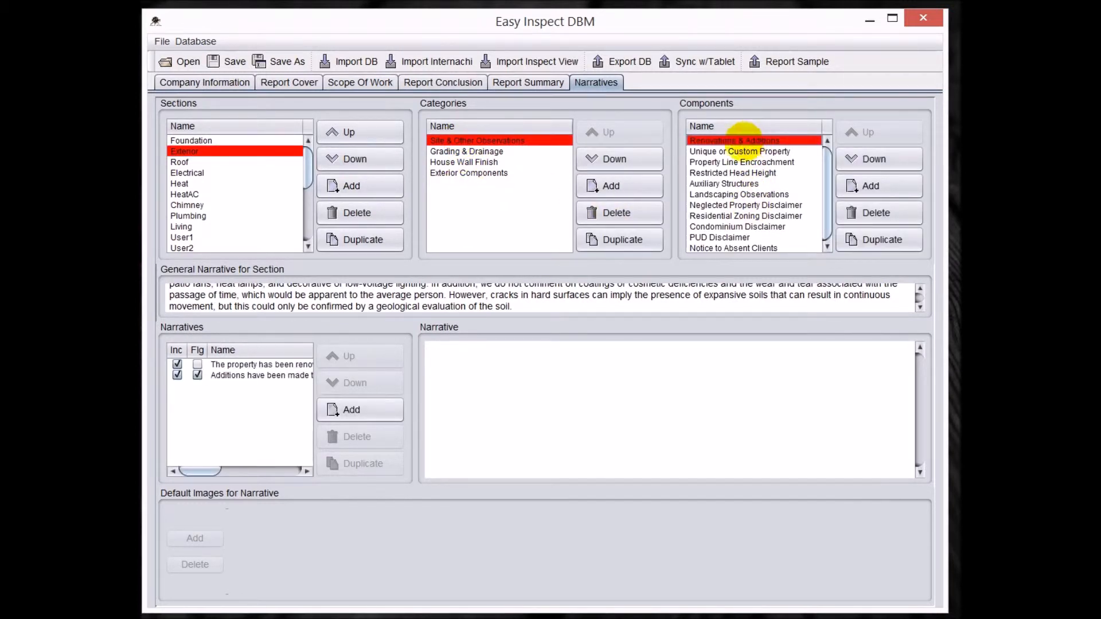
left_click(246, 365)
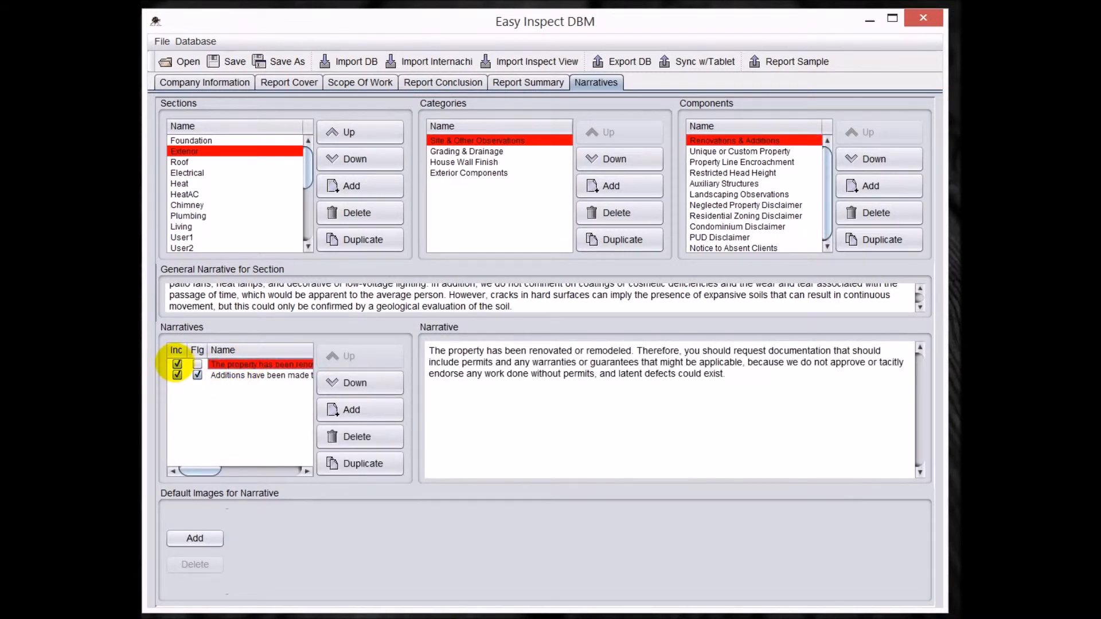
left_click(264, 375)
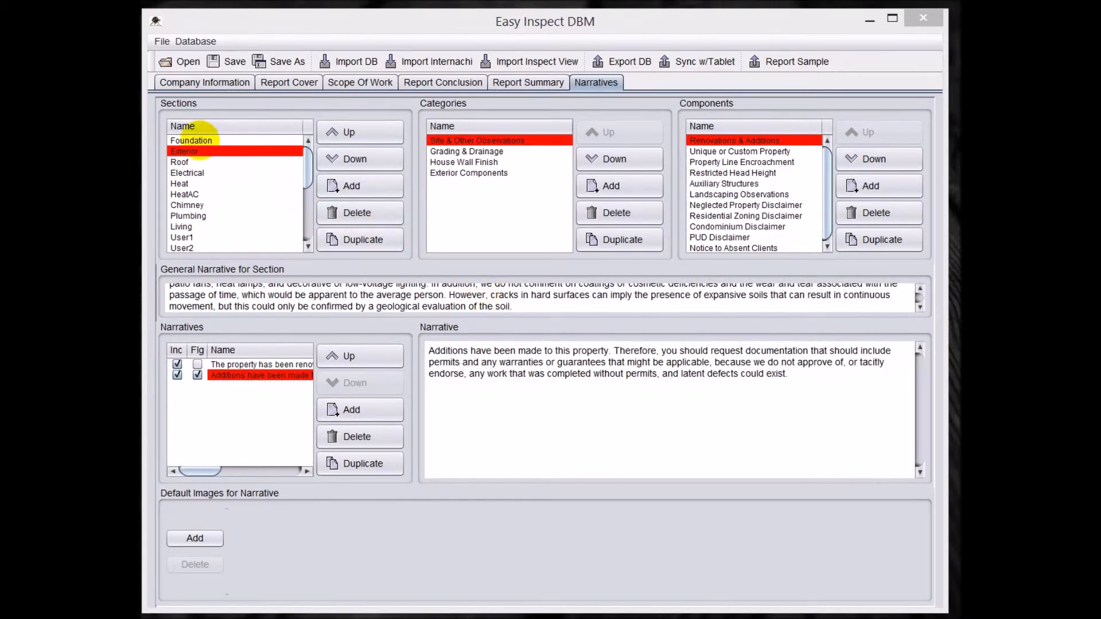
- Rename the Foundation section as "Structural" in the narrative sections list
left_click(202, 140)
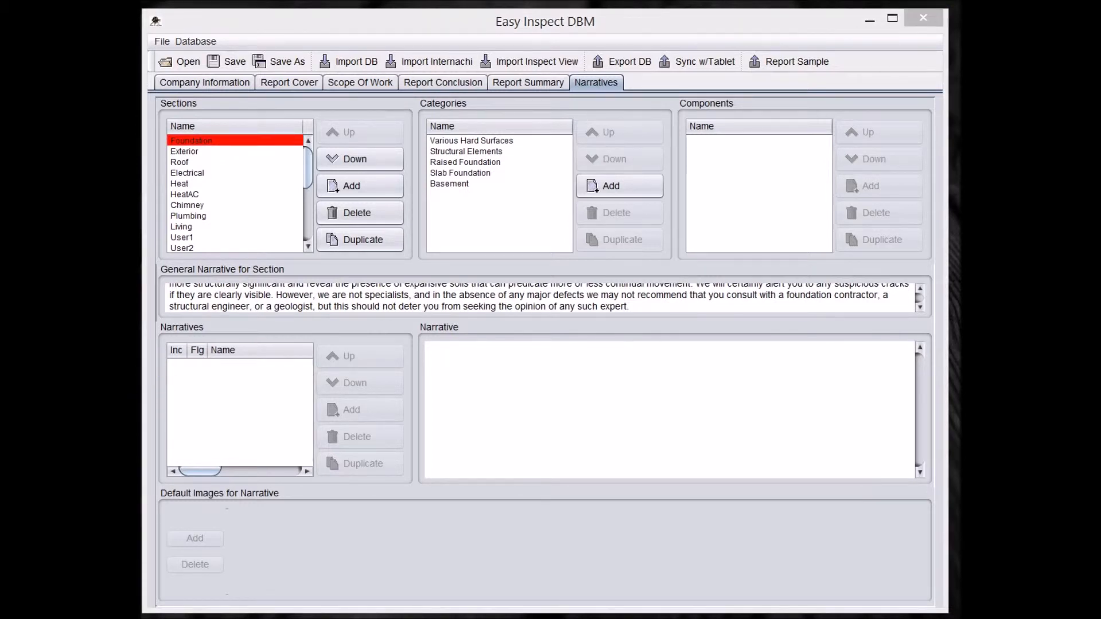
left_click(191, 141)
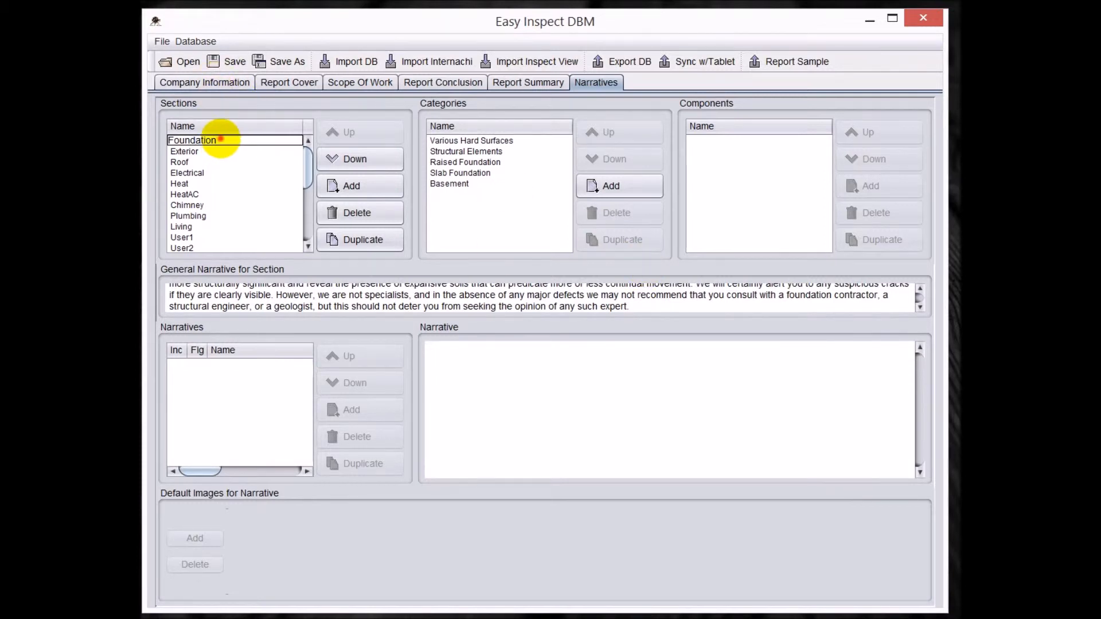
left_click_drag(222, 141, 161, 140)
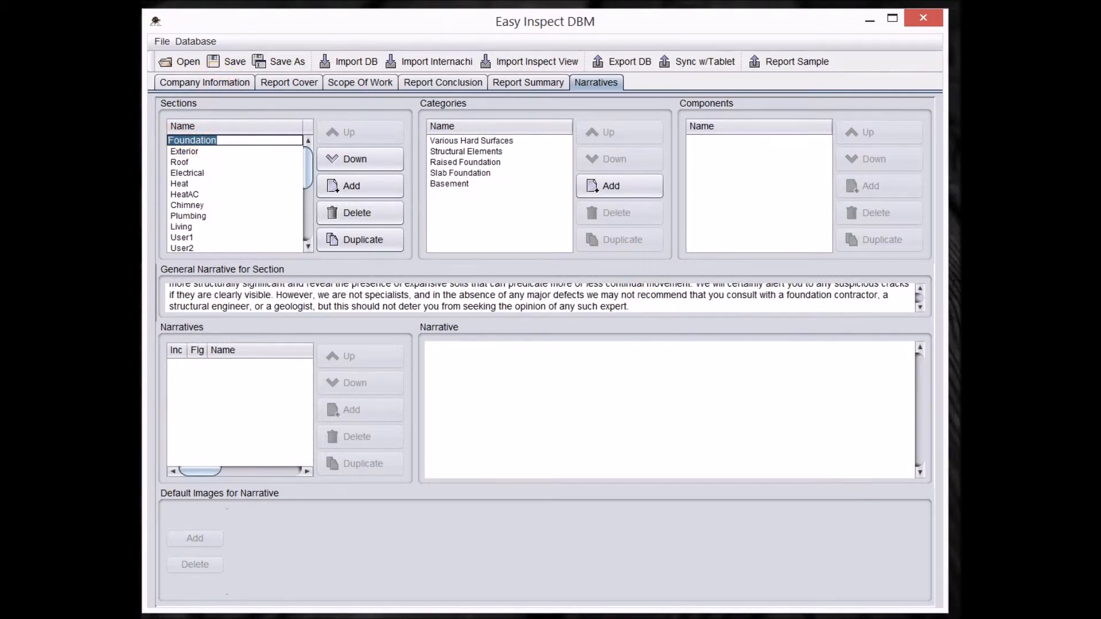
type("Structural")
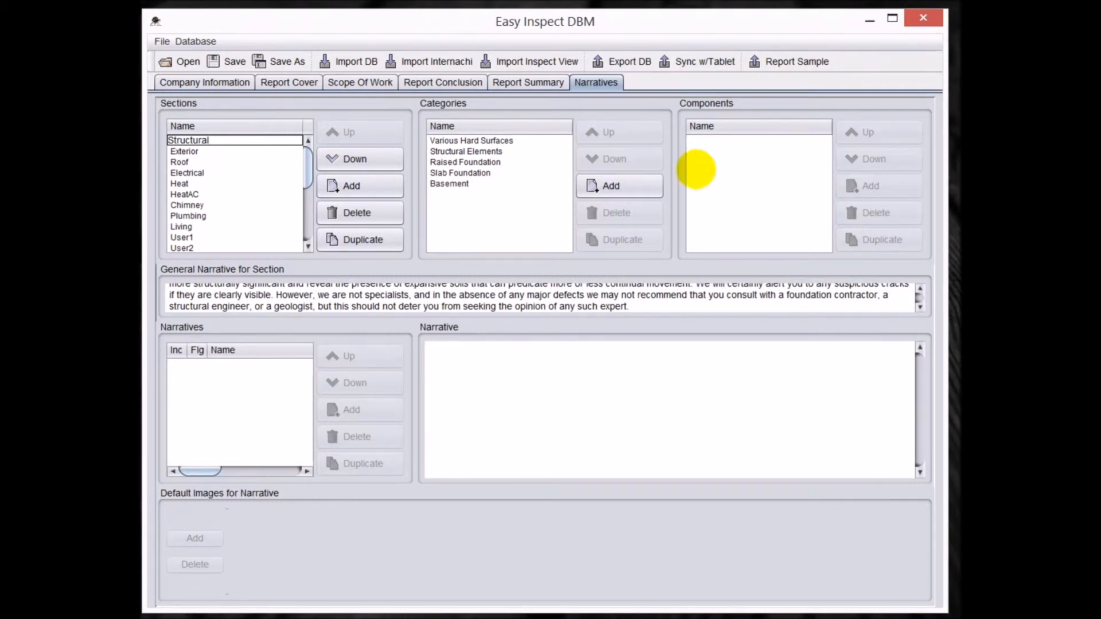
left_click(185, 151)
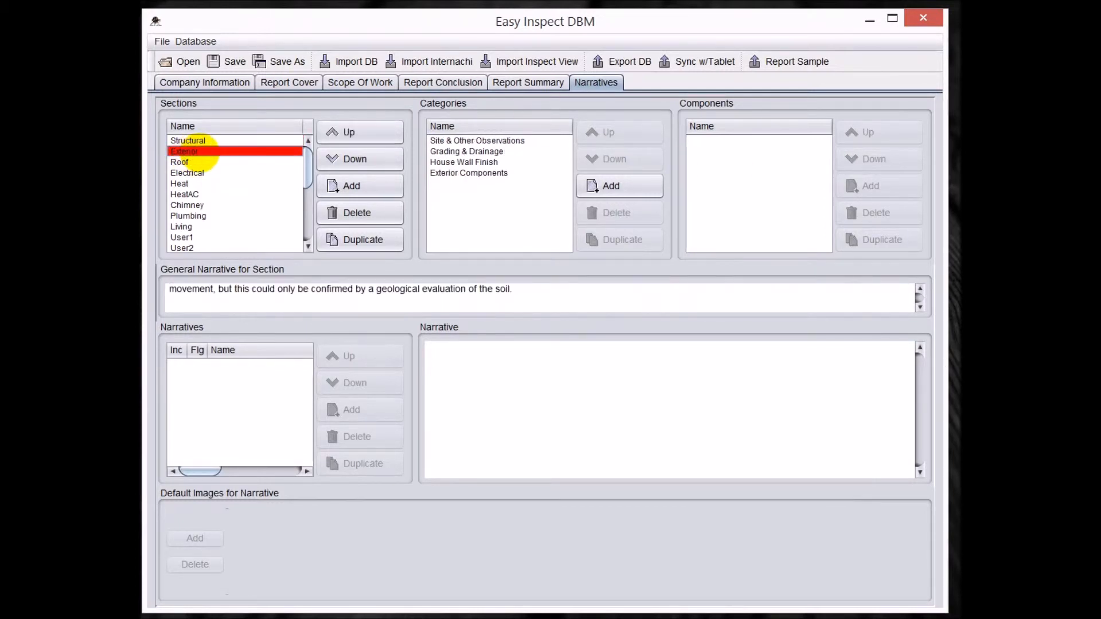
- Rename the User1 section, which holds the primary and secondary hallway categories, as "Hallway"
left_click(181, 163)
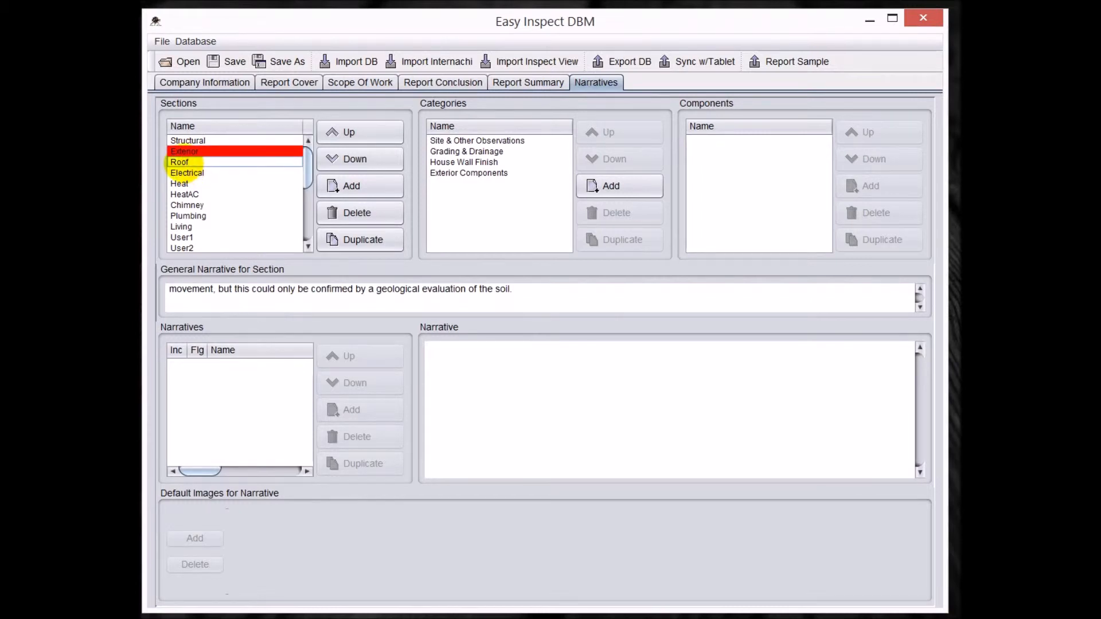
left_click(193, 173)
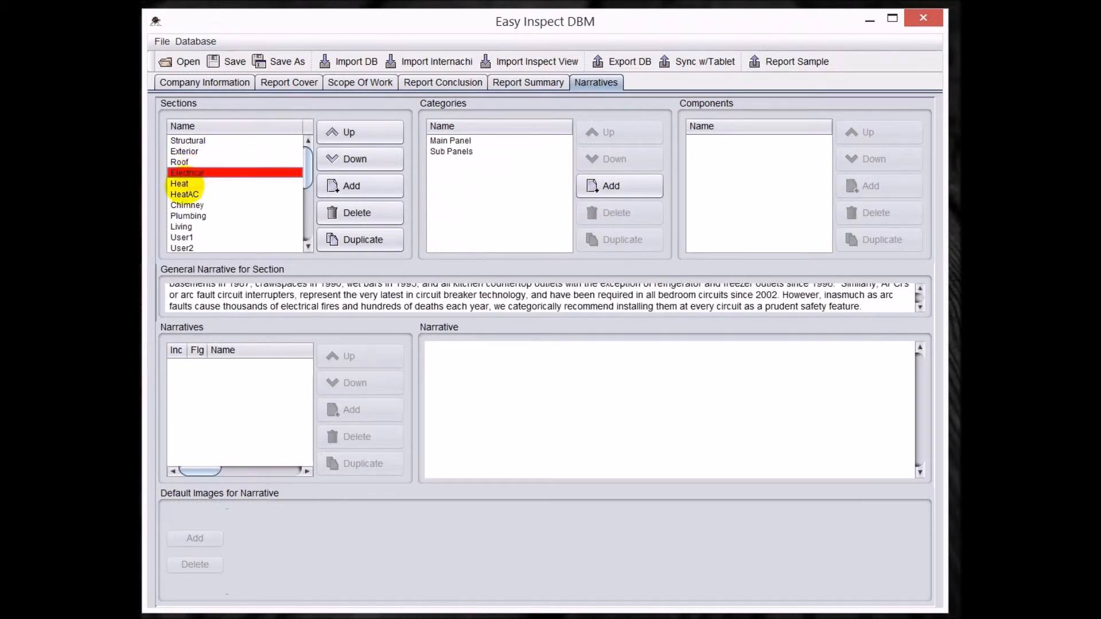
left_click(181, 227)
left_click(183, 237)
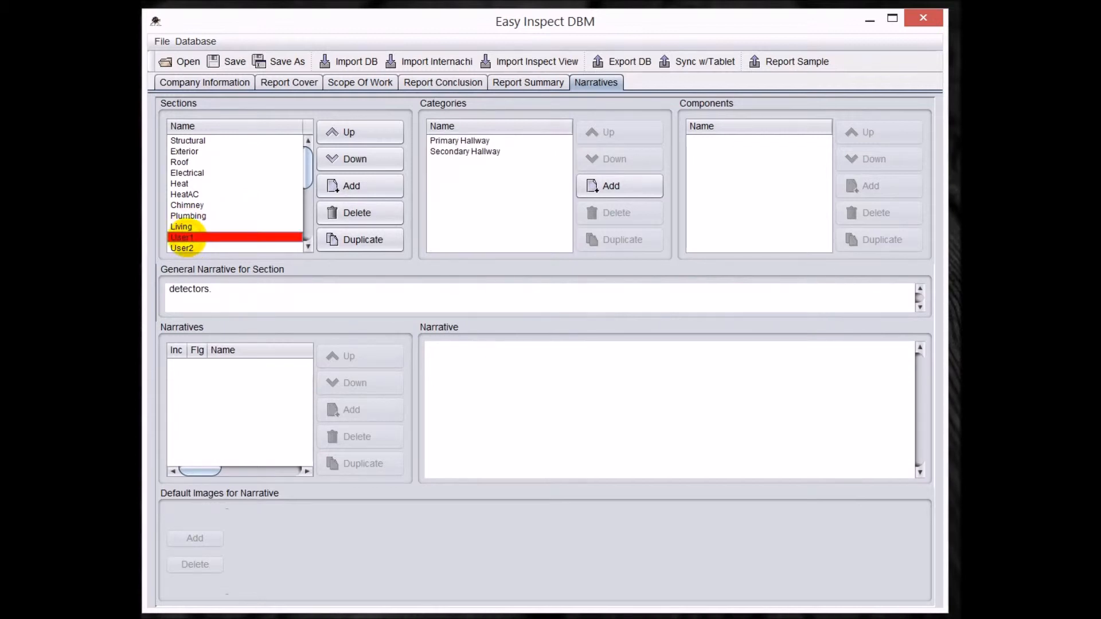
double_click(195, 237)
left_click_drag(196, 238, 161, 234)
type("Hallway")
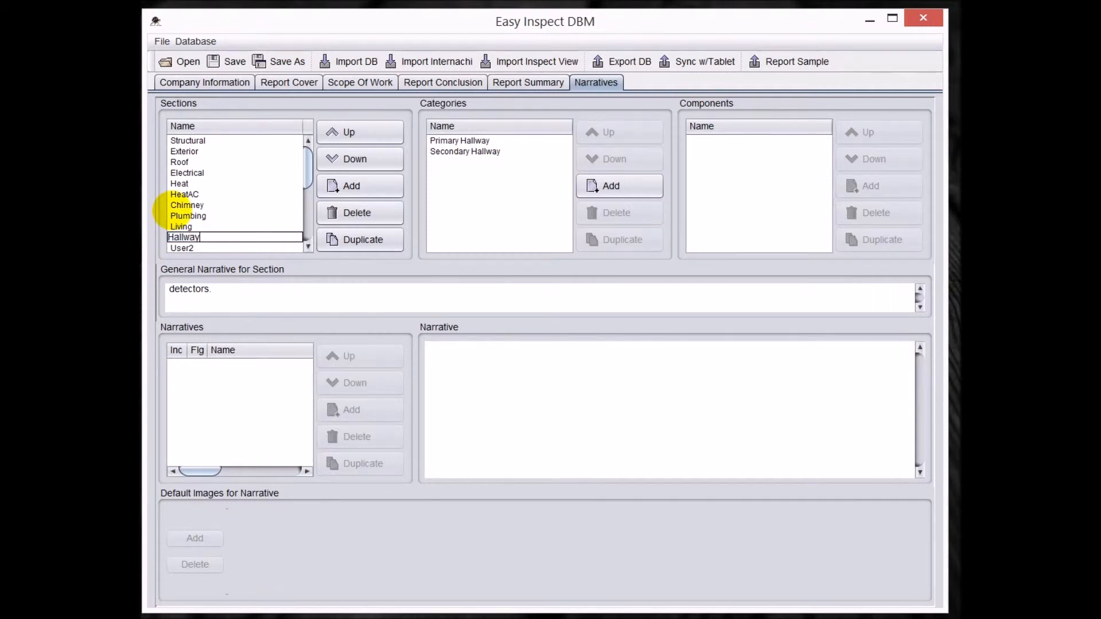
- Rename the User2 section, which holds the main, rear and spiral stairs categories, as "Stairs"
left_click(185, 248)
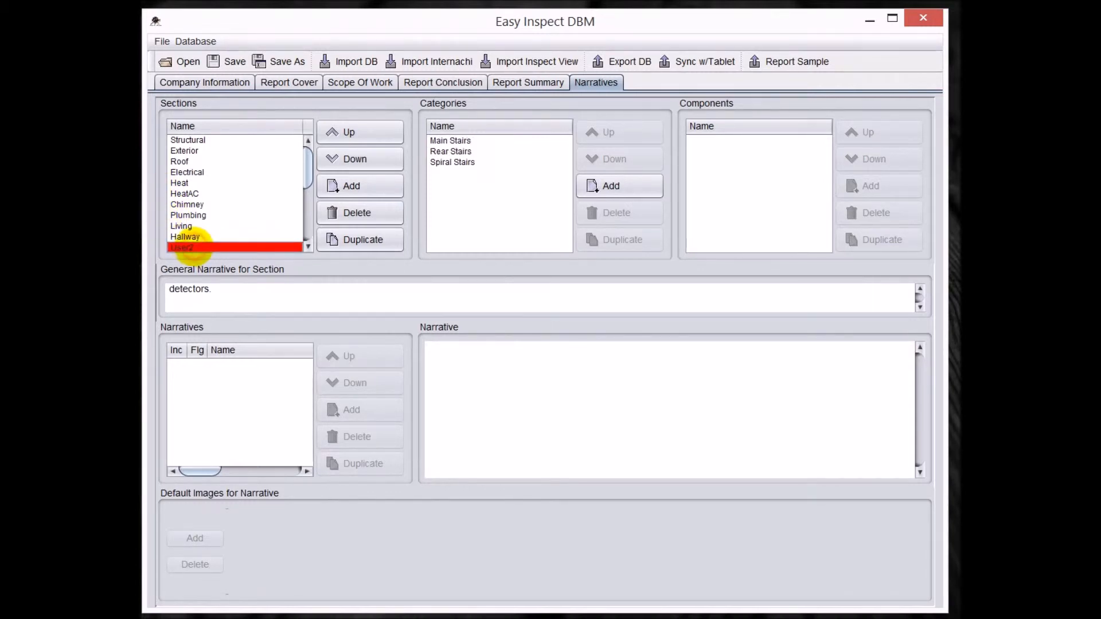
double_click(185, 248)
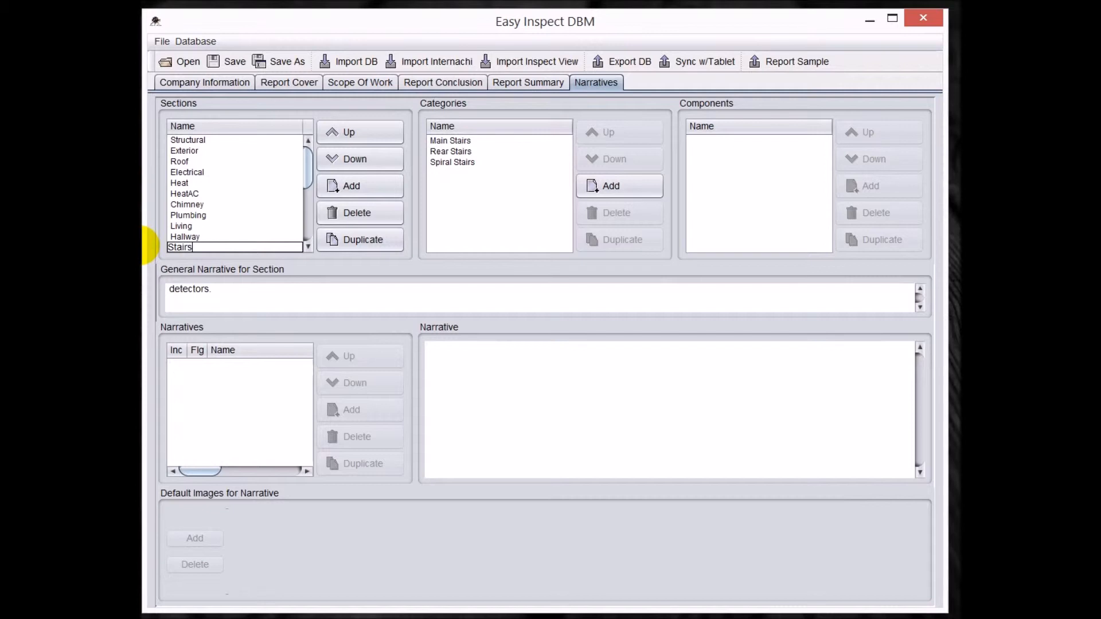
left_click(239, 232)
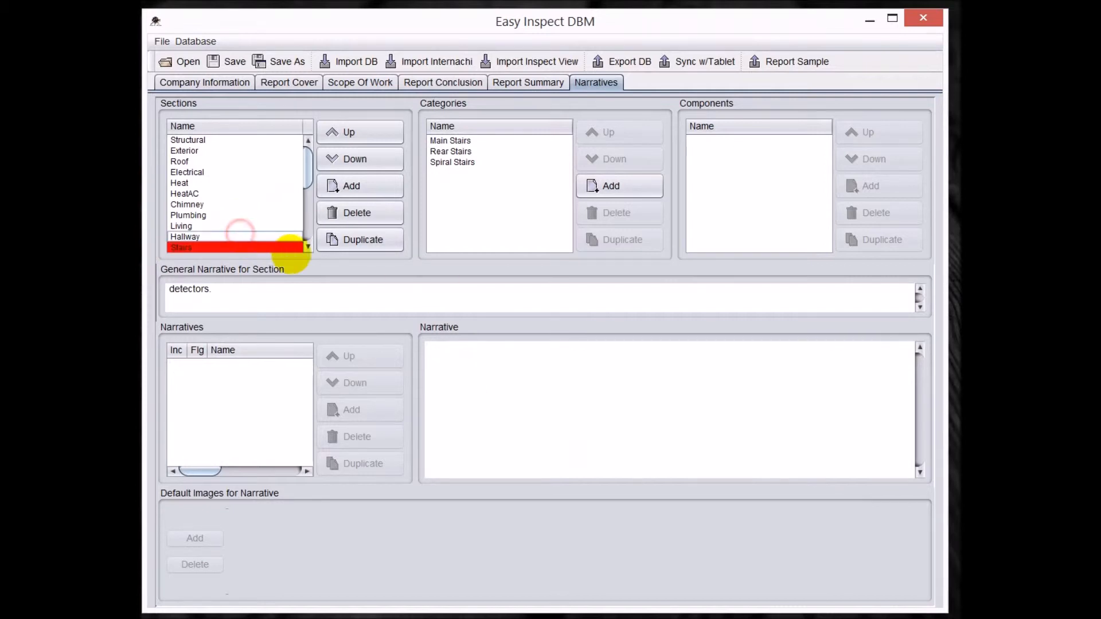
- Rename the User5 section, which holds the primary and secondary attic categories, as "Attic"
left_click(308, 247)
left_click(309, 246)
left_click(309, 246)
left_click(310, 246)
left_click(309, 246)
left_click(191, 205)
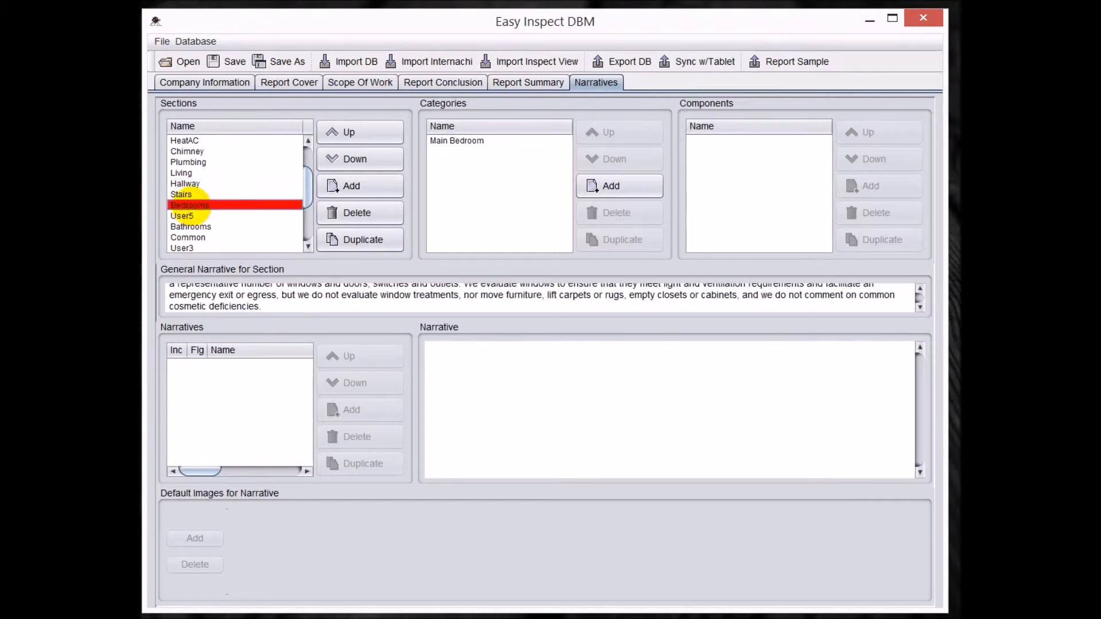
left_click(185, 216)
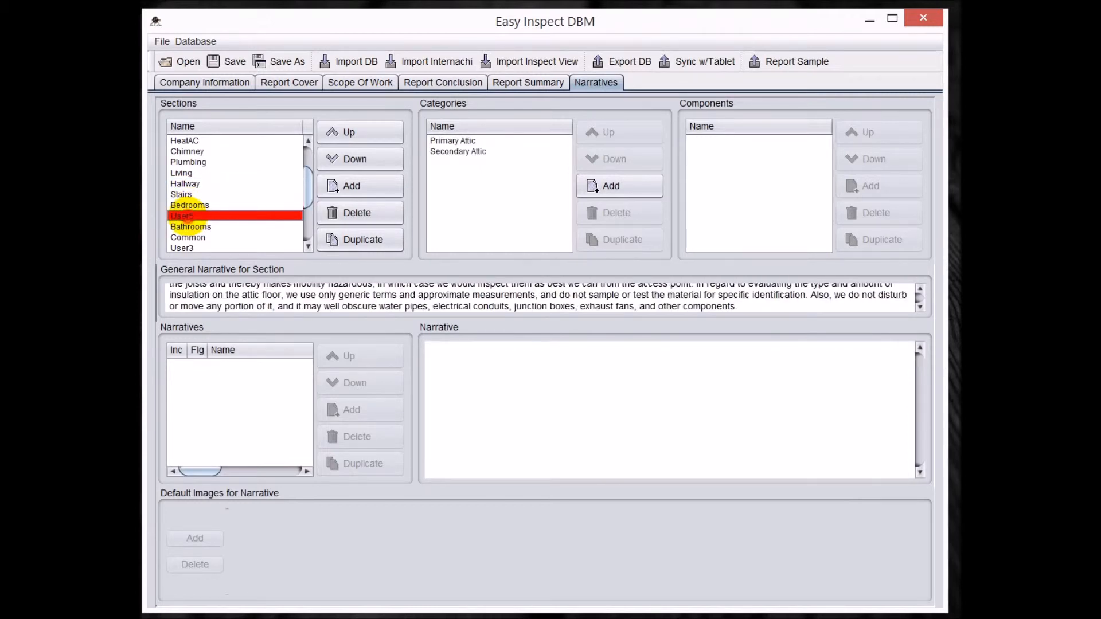
double_click(184, 215)
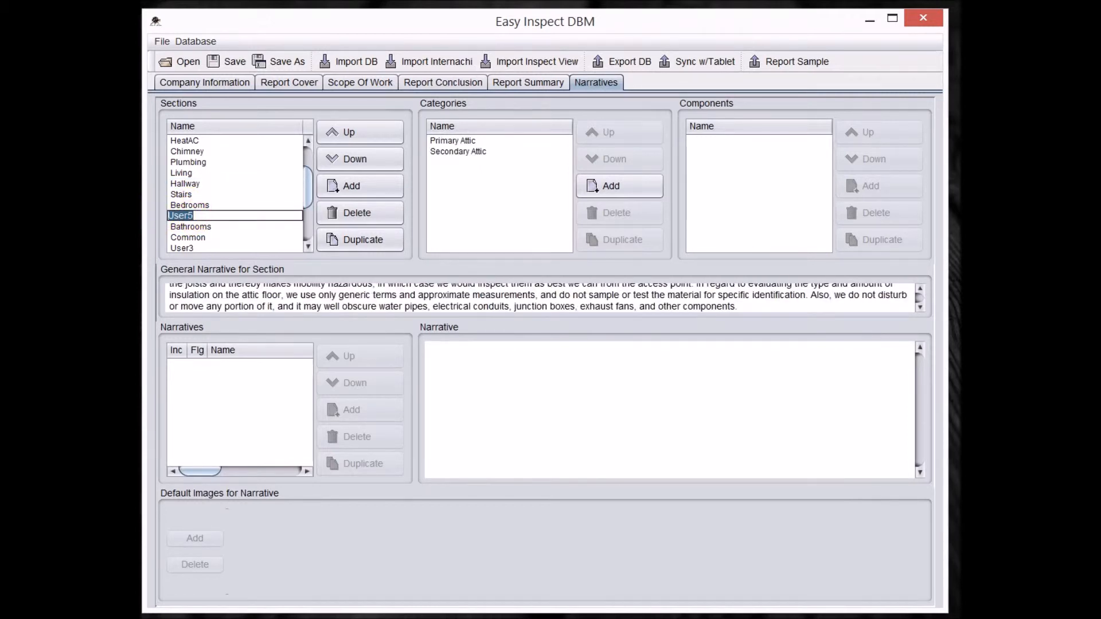
type("Attic")
left_click(198, 227)
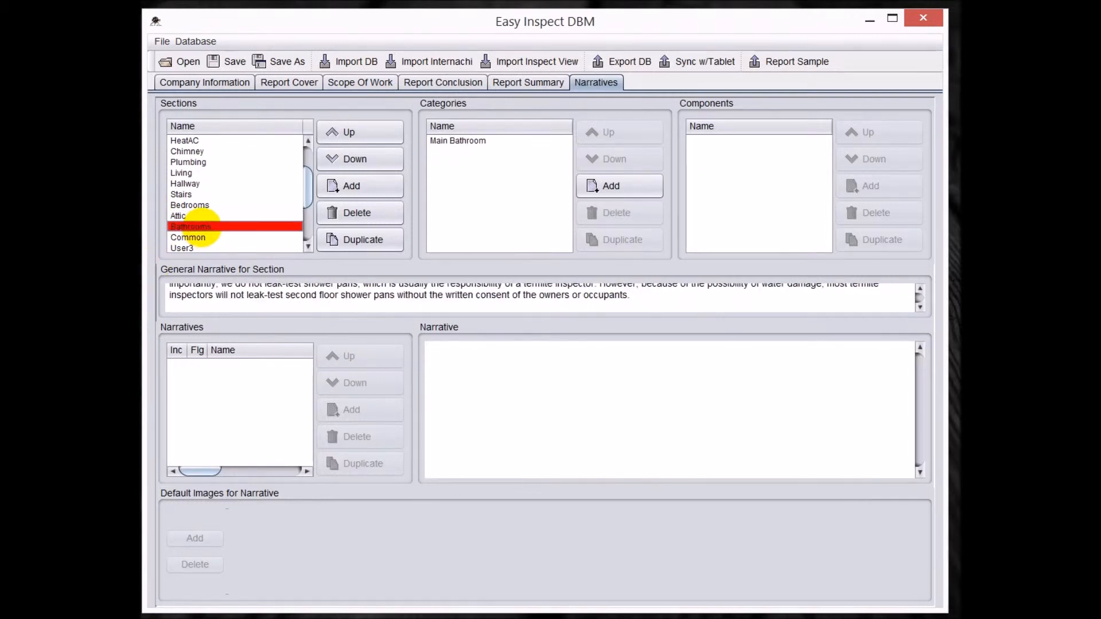
- Rename the Common section, which holds the kitchen and kitchenette categories, as "Kitchen"
left_click(193, 237)
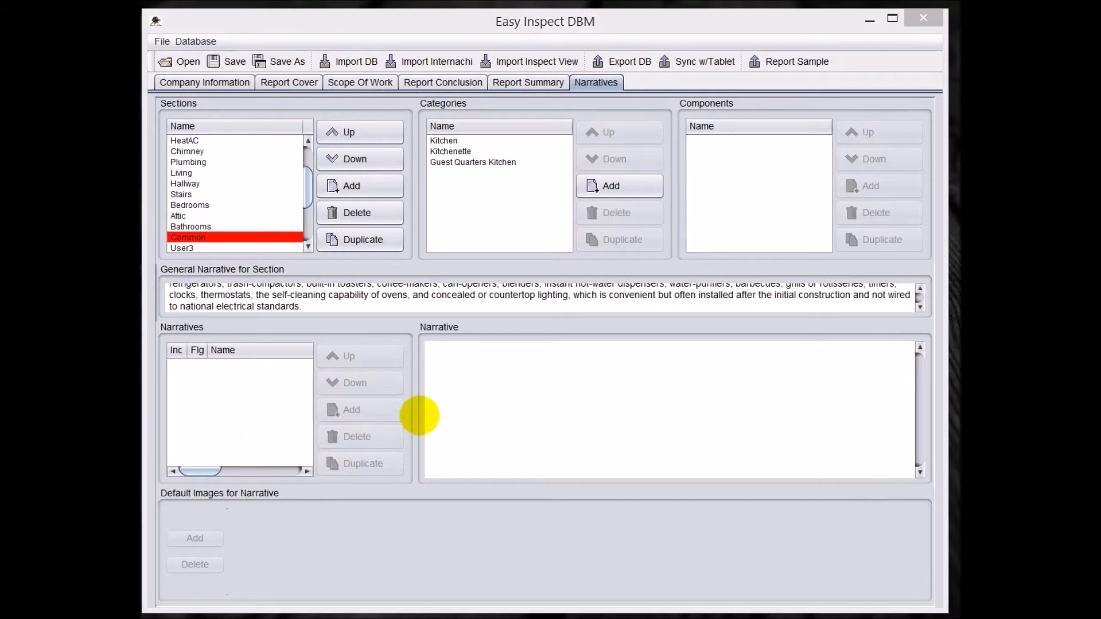
double_click(203, 237)
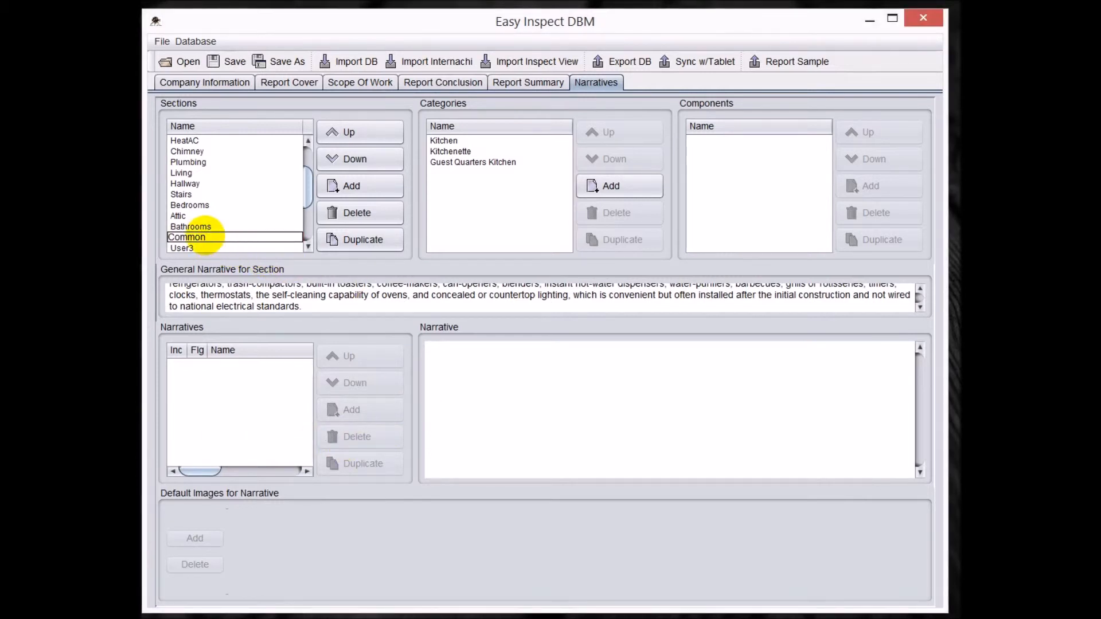
left_click_drag(204, 237, 155, 232)
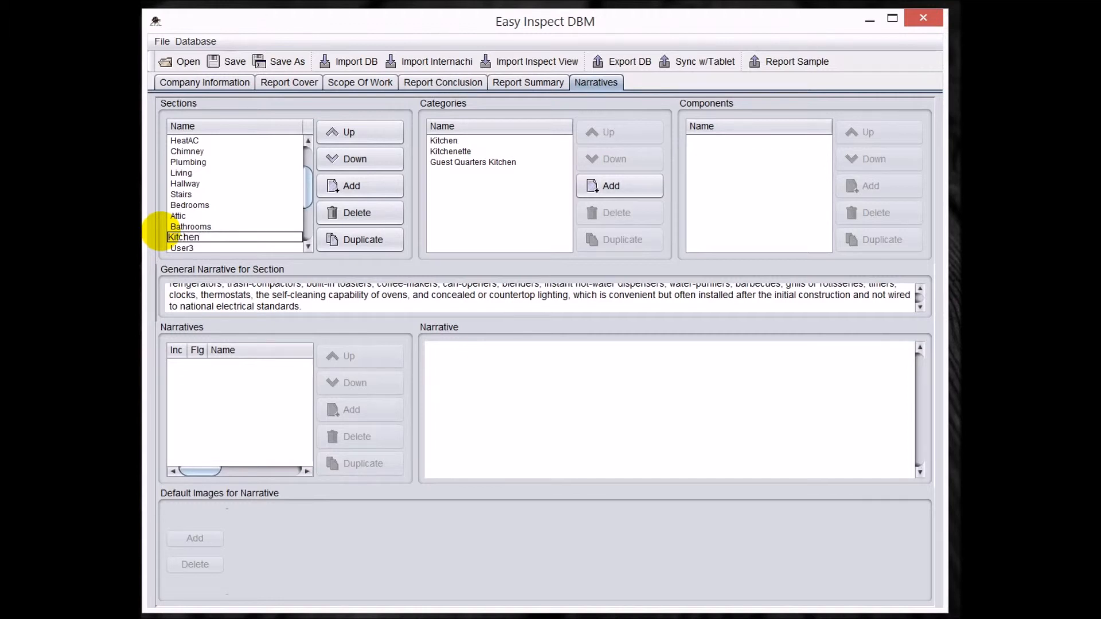
- Rename the User3 section, which holds the laundry room and laundry area categories, as "Laundry"
left_click(192, 248)
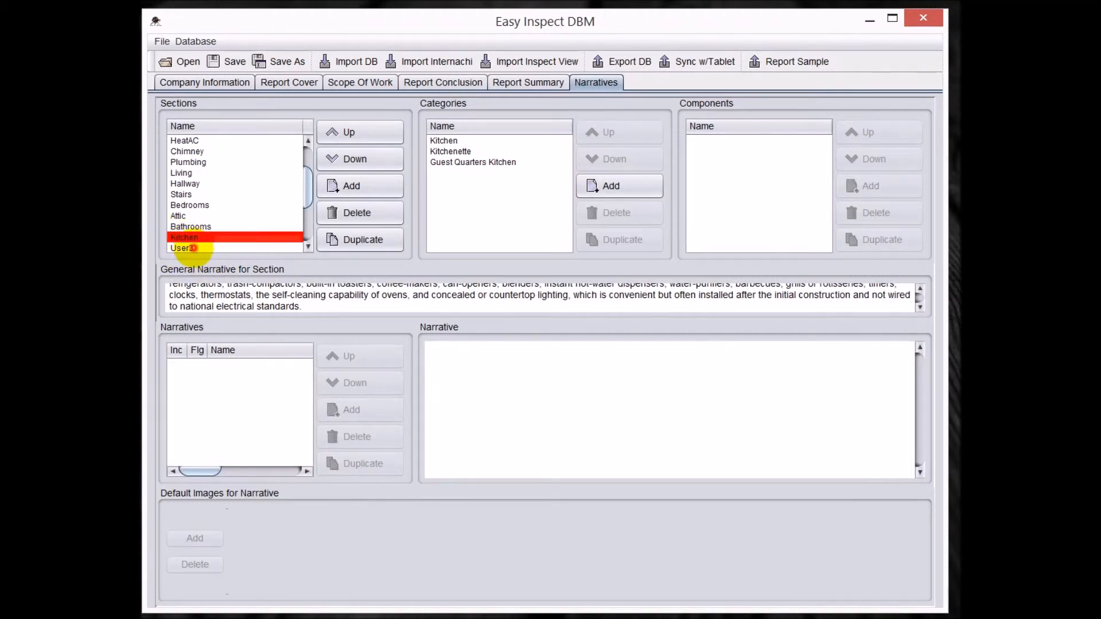
double_click(190, 247)
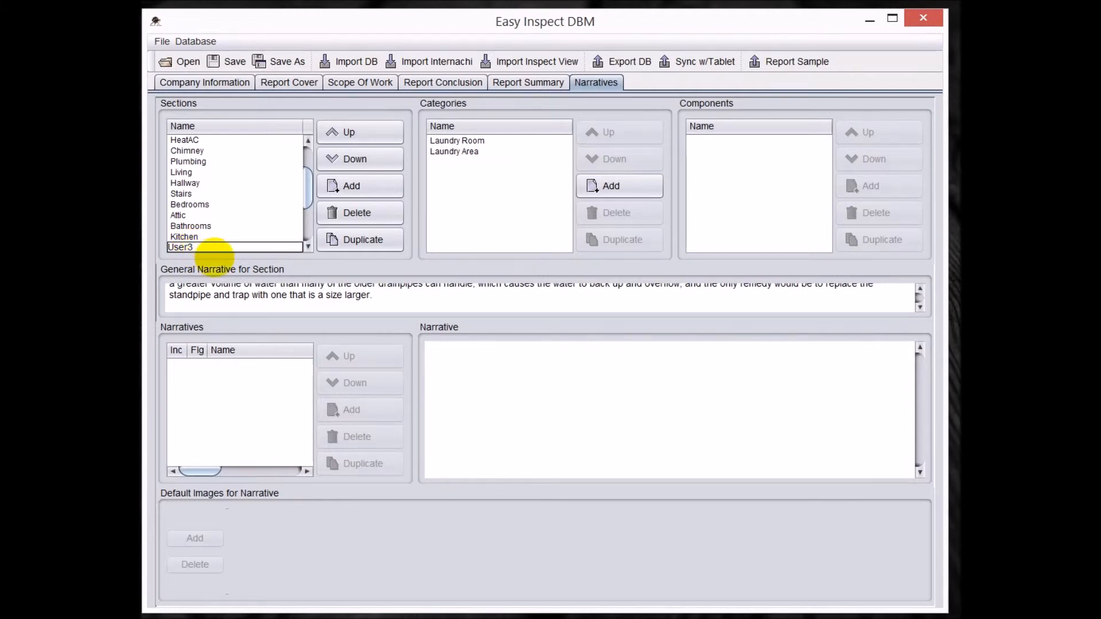
left_click_drag(201, 246, 149, 245)
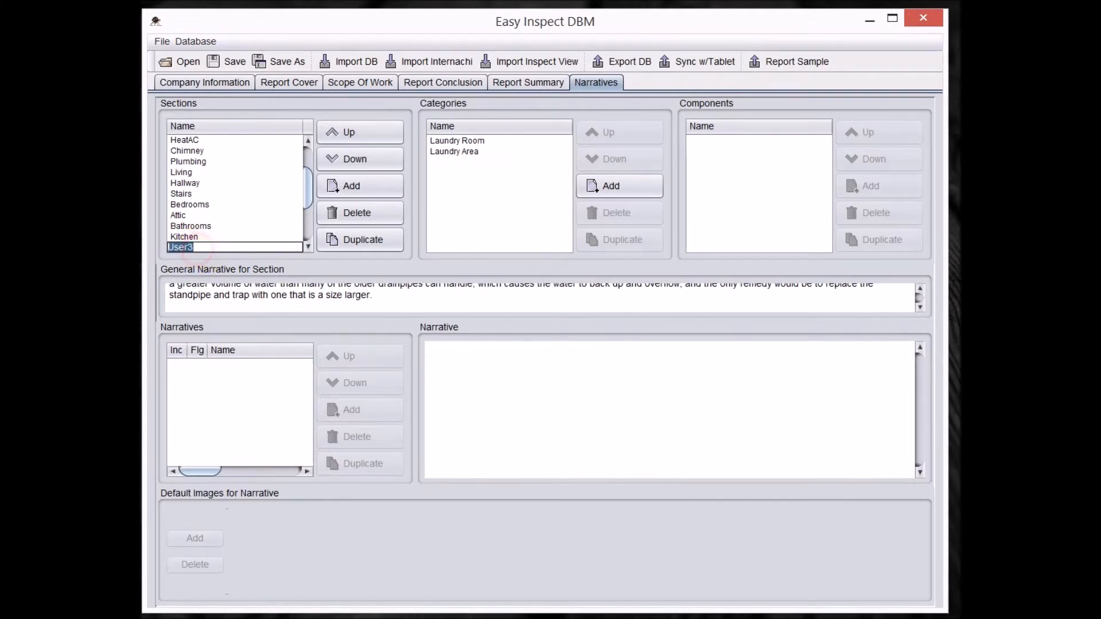
type("Laundry")
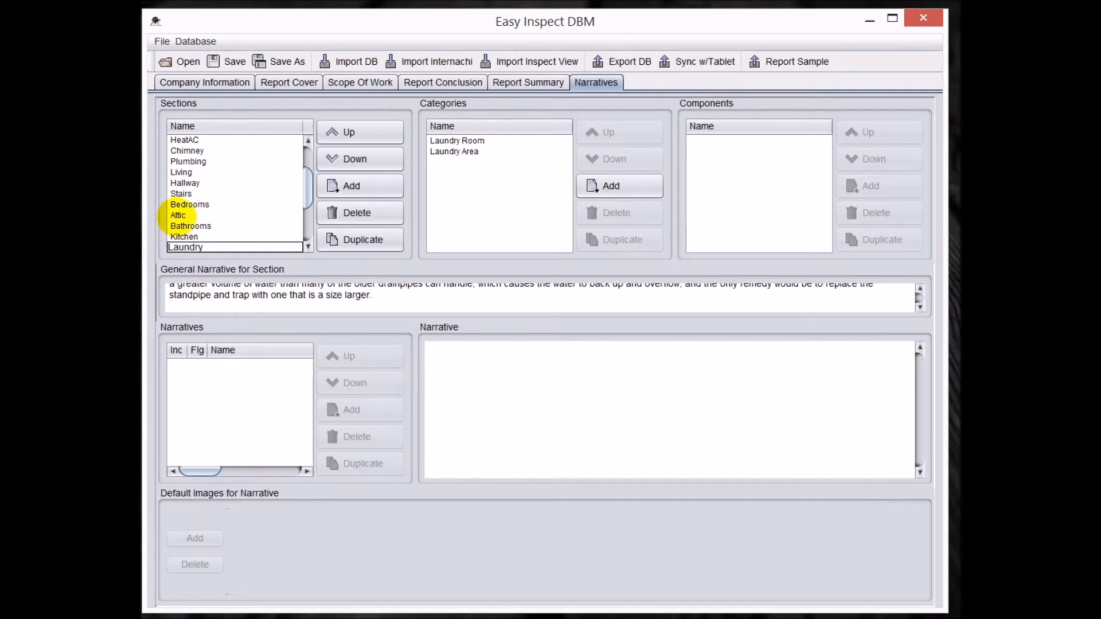
key("Return")
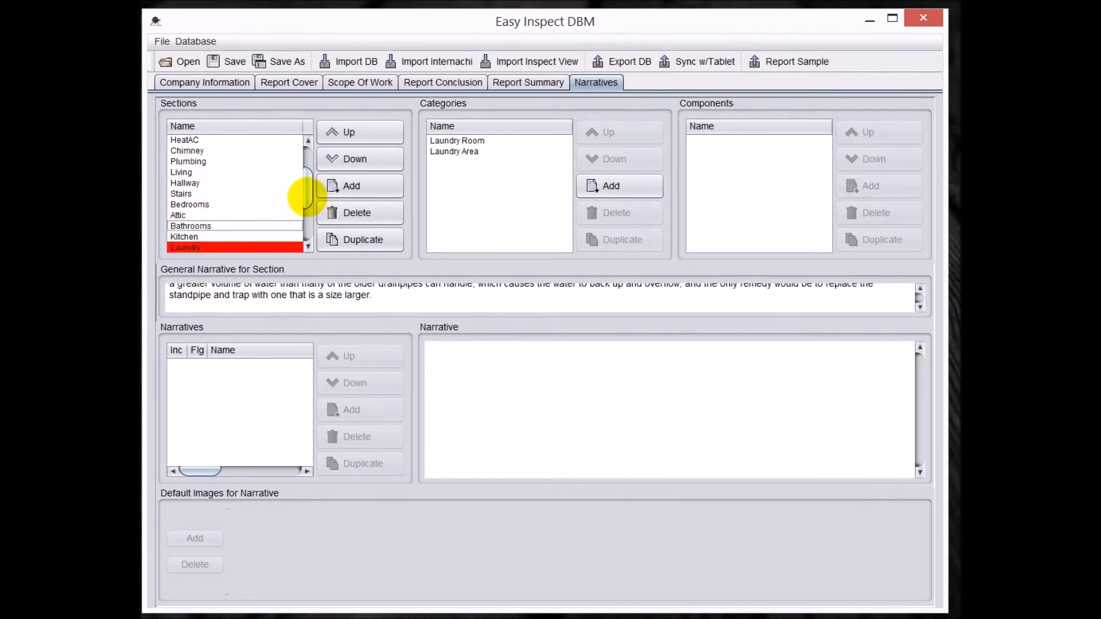
- Move the Exterior section to the head of the sections list and the Roof section directly after it, ahead of Structural
left_click_drag(304, 197, 312, 153)
left_click(192, 151)
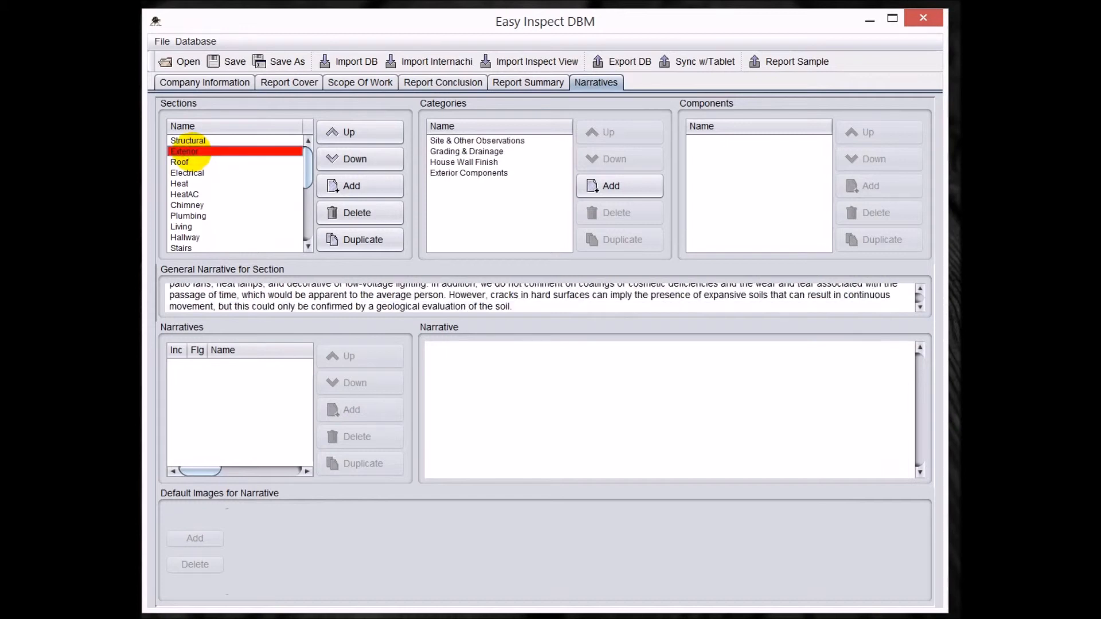
left_click(349, 133)
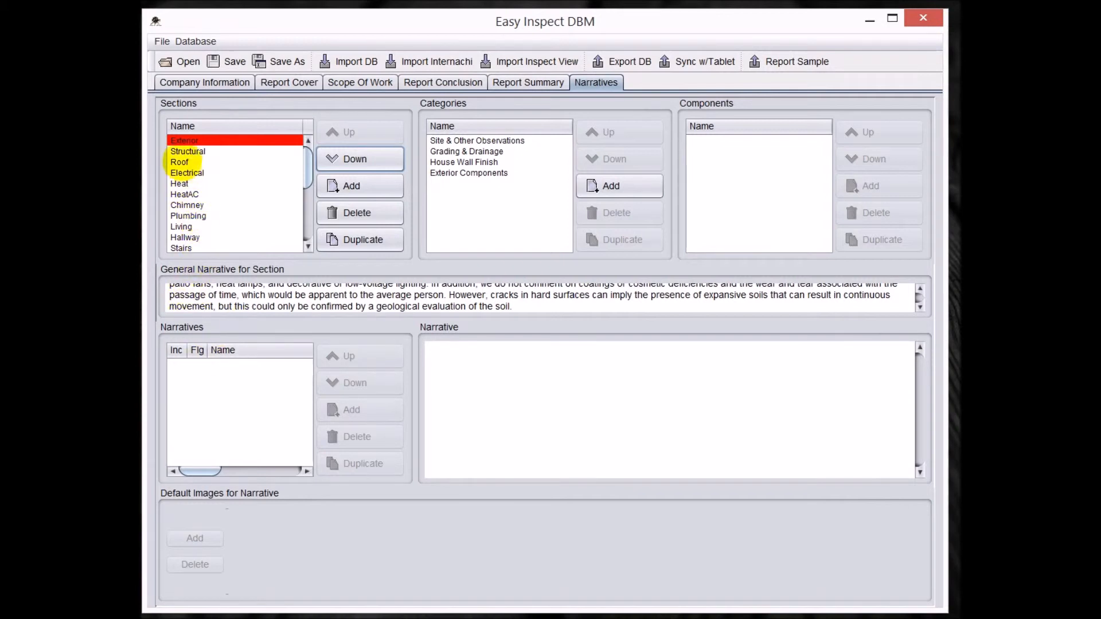
left_click(188, 164)
left_click(340, 132)
- Move the Electrical section one place down, after Heat, and open the HVAC Split Systems category of the HeatAC section
left_click(183, 172)
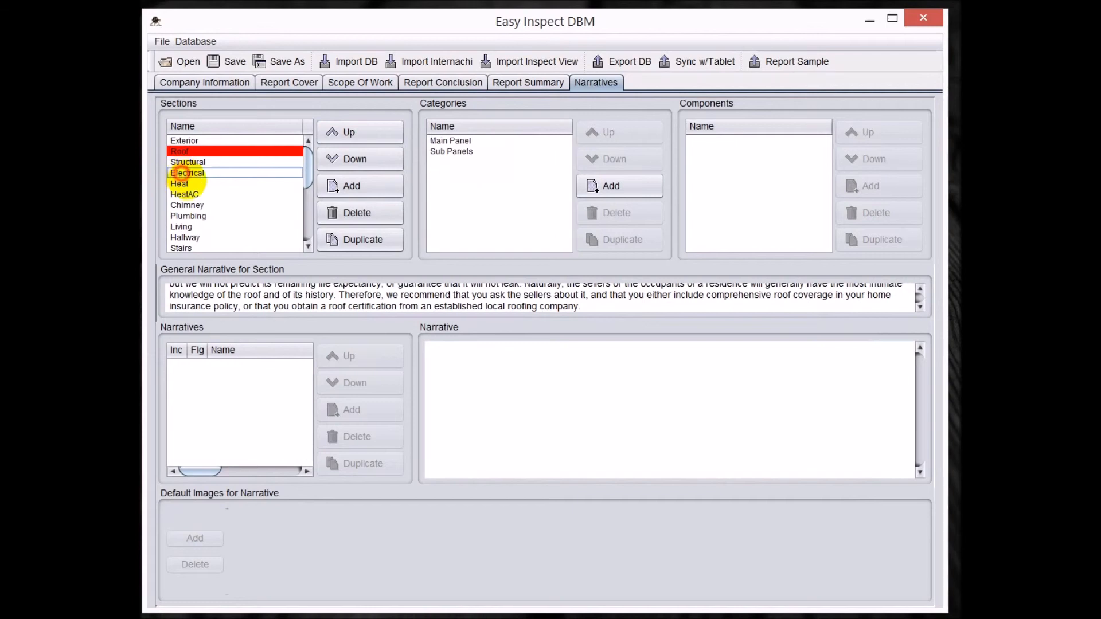
left_click(357, 160)
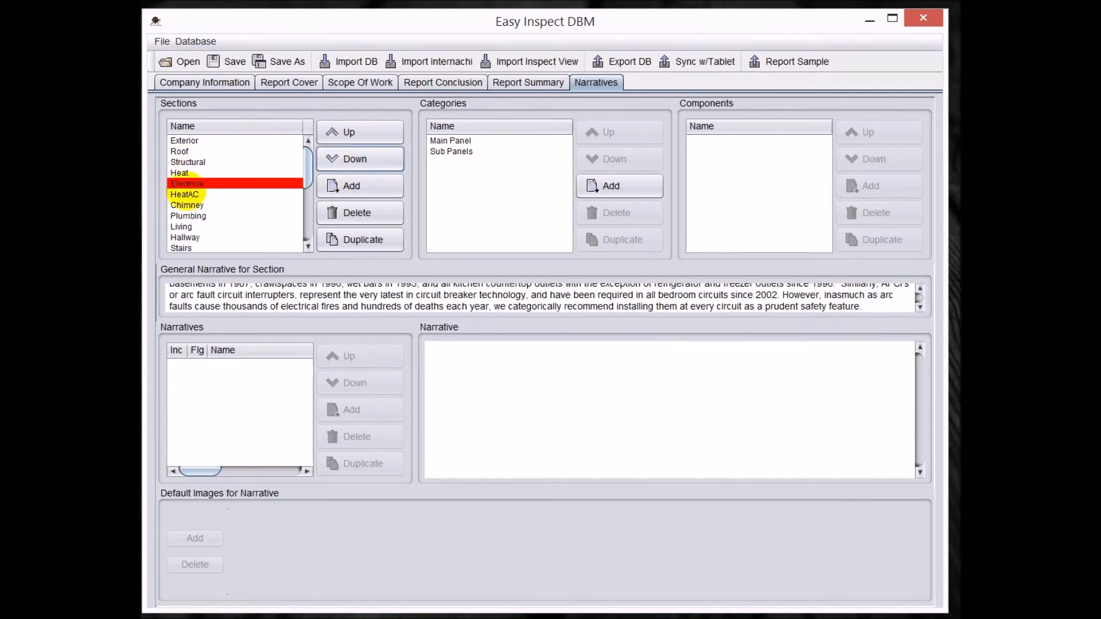
left_click(192, 193)
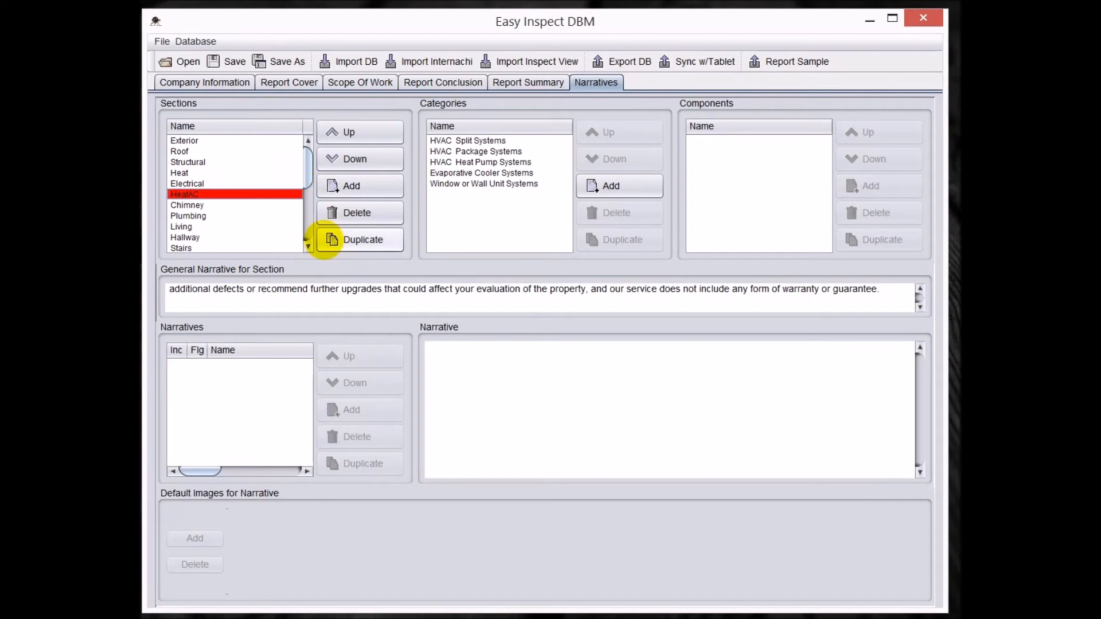
left_click(489, 141)
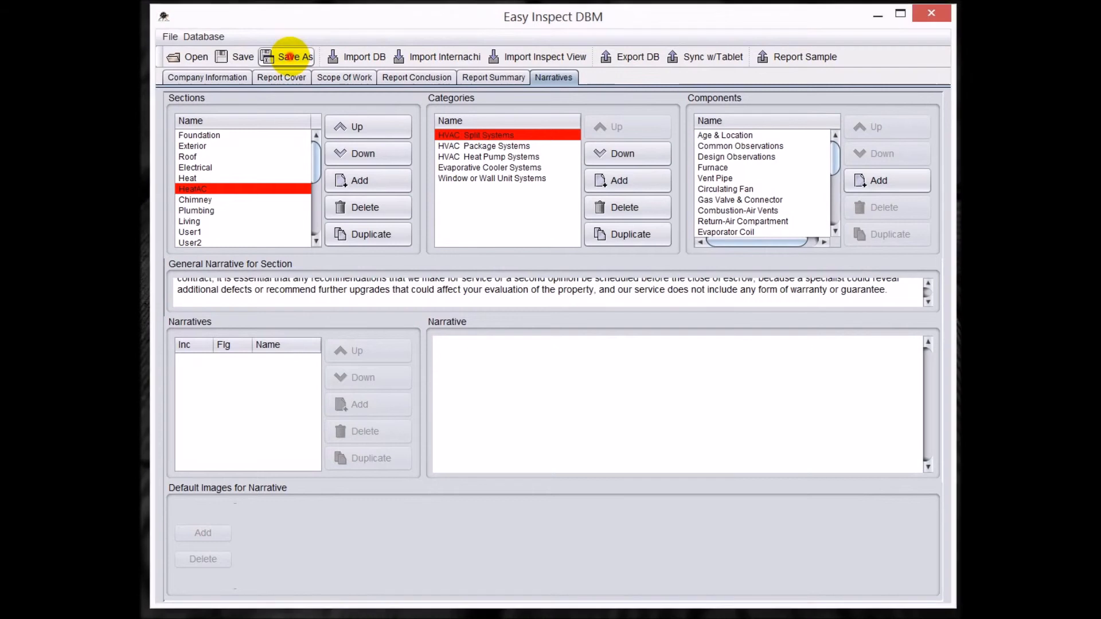
- Choose the ProgramData > TX3 > Easy Inspect > DBM folder on drive C: as the location for saving the database under a new name
left_click(289, 56)
left_click(552, 228)
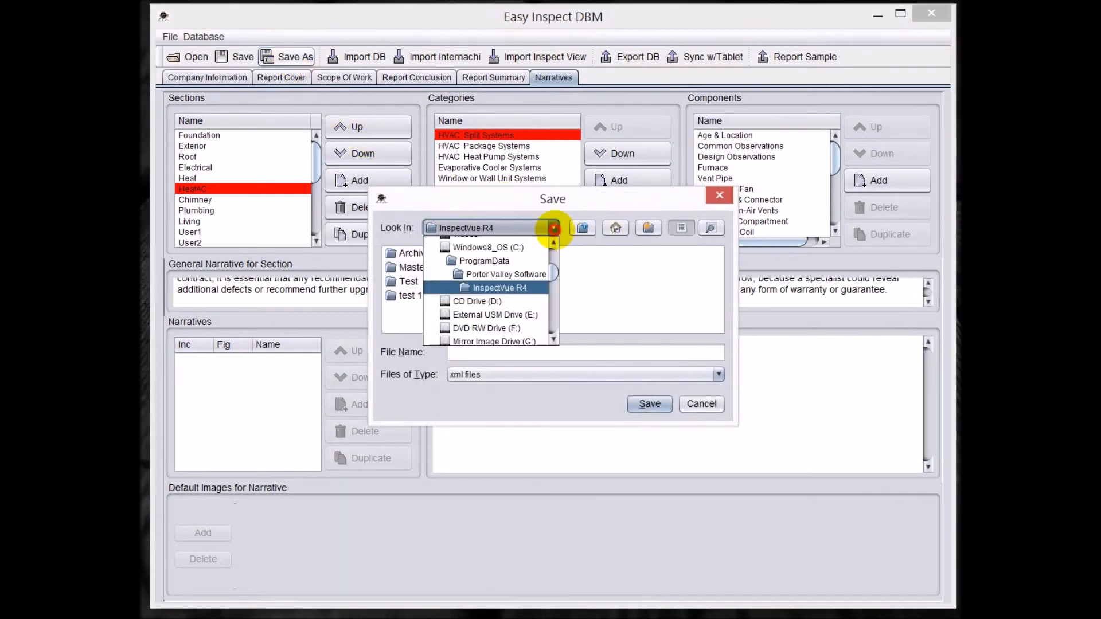
left_click(510, 248)
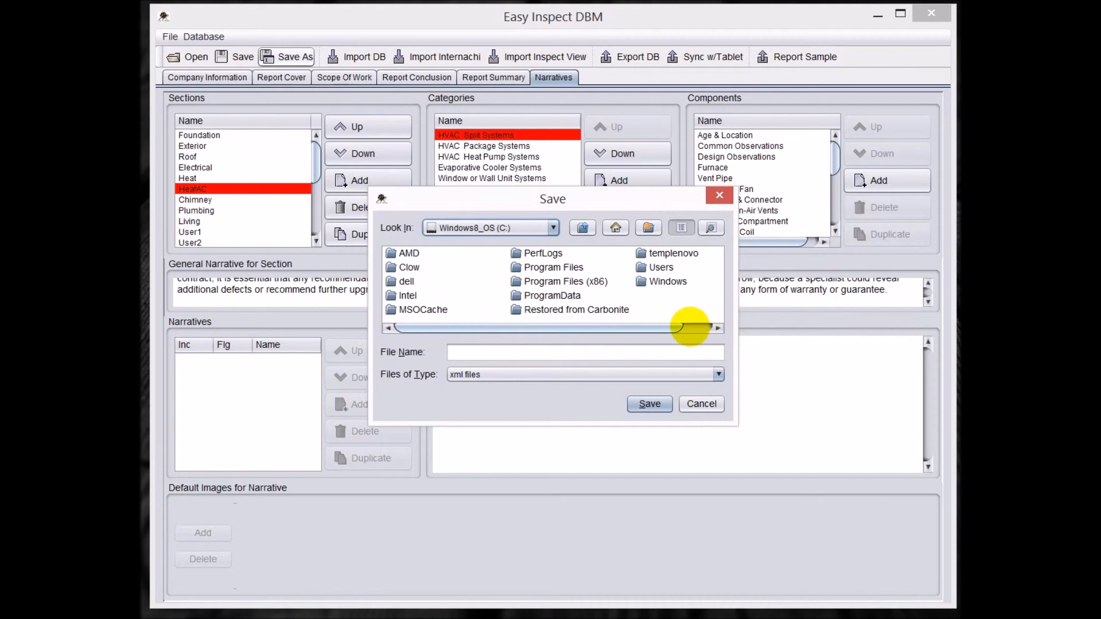
double_click(552, 295)
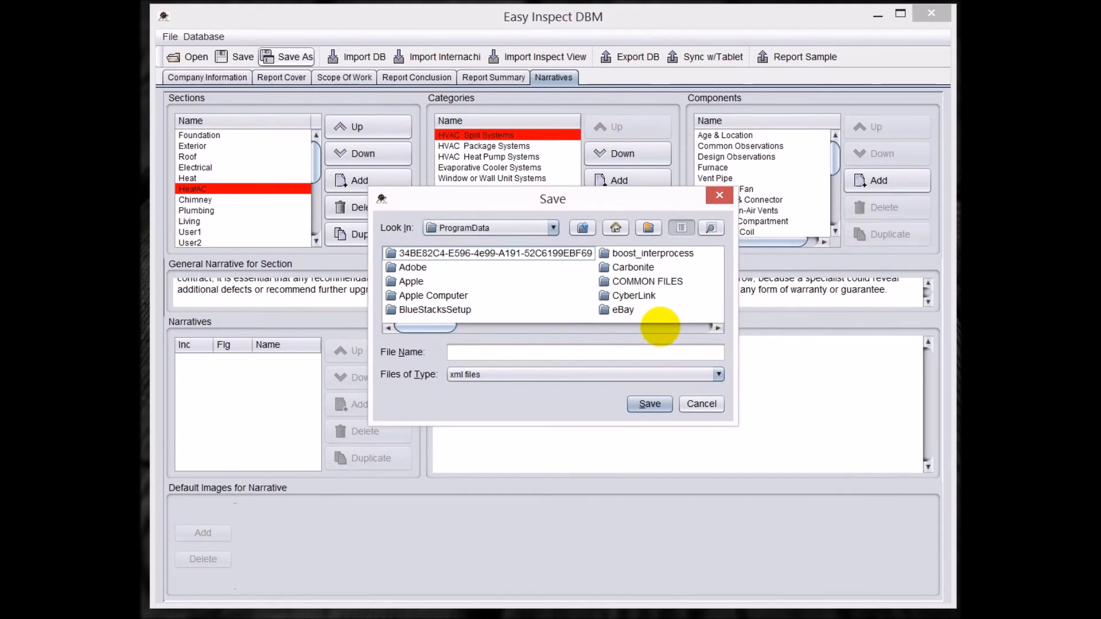
left_click(659, 326)
left_click(660, 327)
left_click(659, 327)
left_click(660, 327)
left_click(660, 326)
left_click_drag(636, 328, 699, 330)
double_click(535, 295)
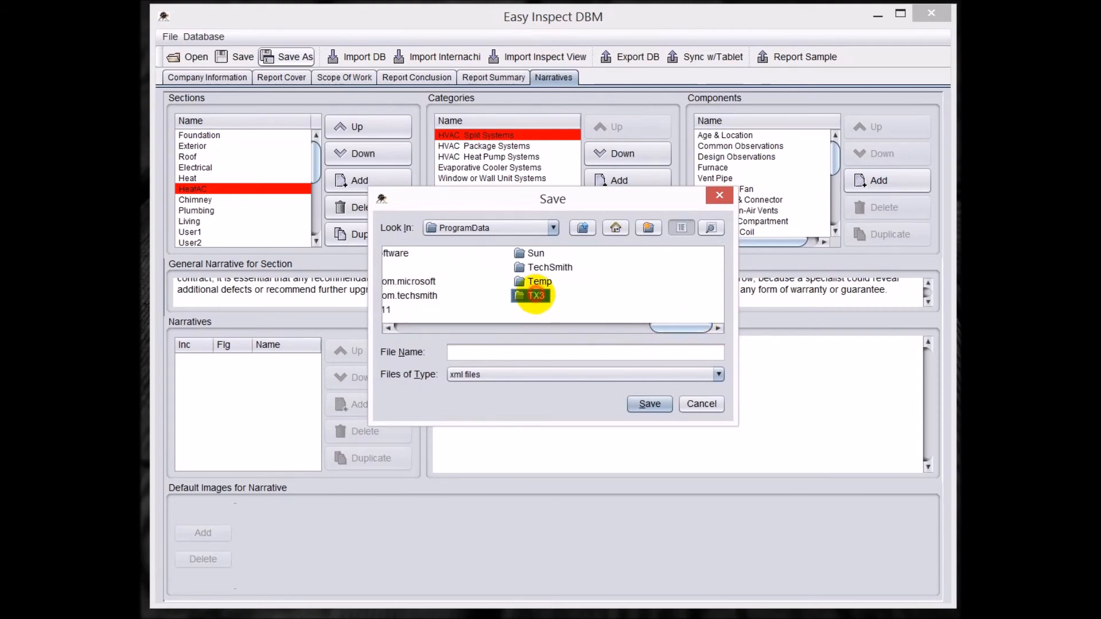
double_click(419, 252)
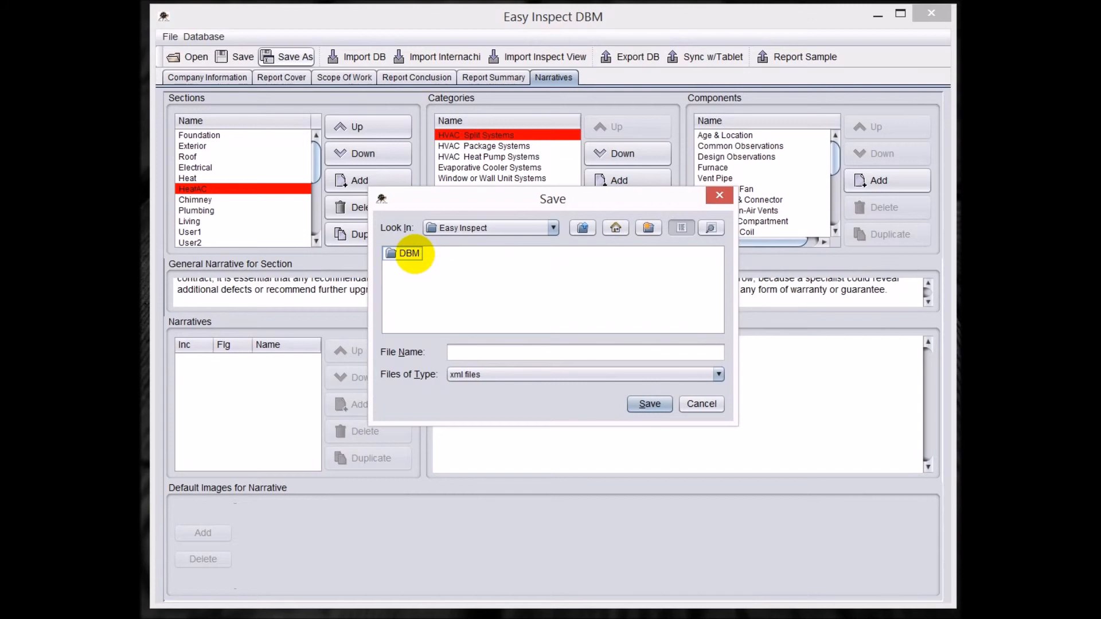
double_click(409, 253)
- Save the database as "MyNarratives 2" in XML format and quit the program, saving the changes
left_click(457, 352)
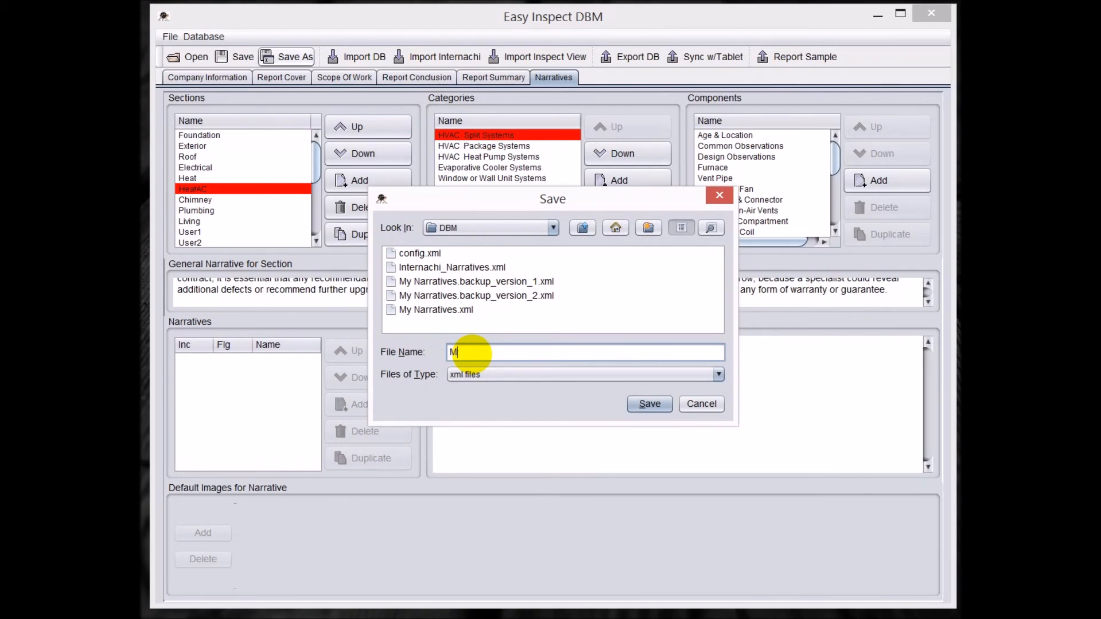
type("arratives 2")
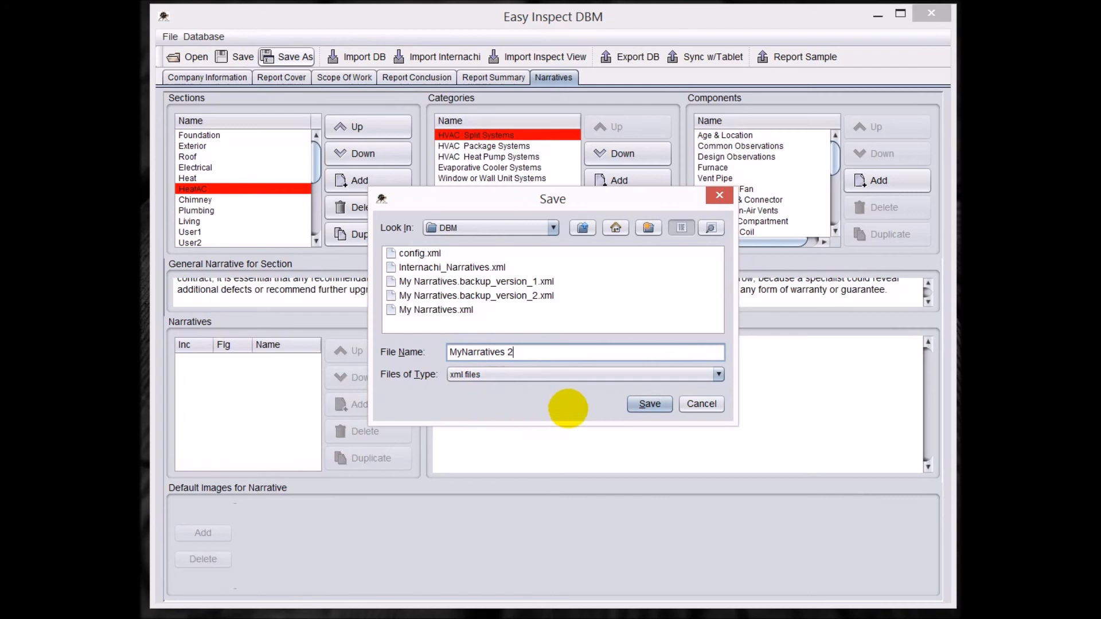
left_click(642, 403)
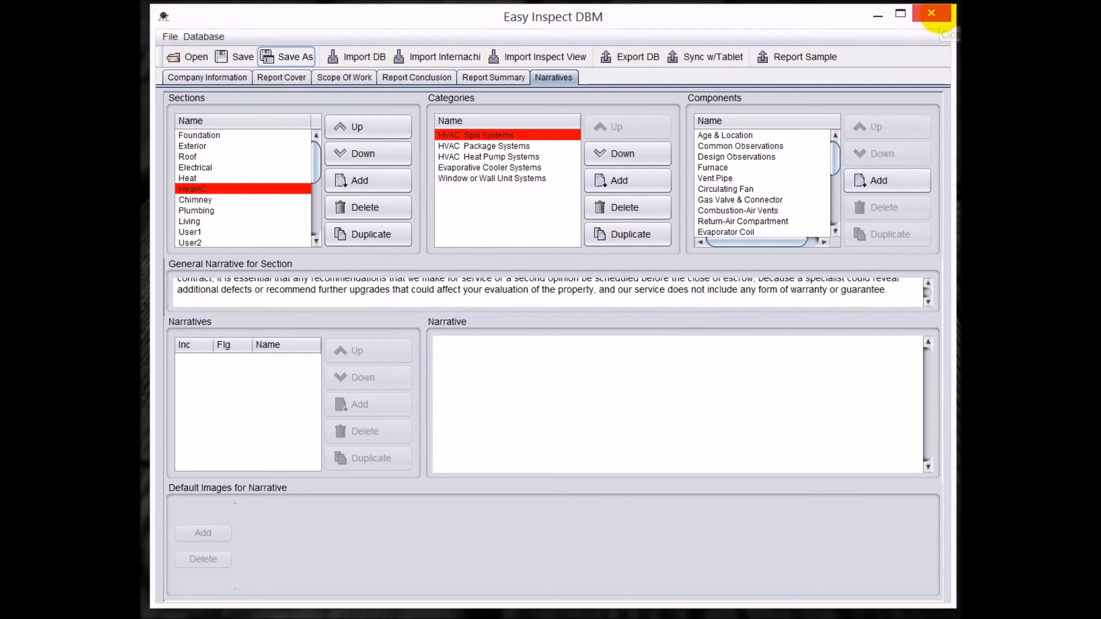
left_click(933, 14)
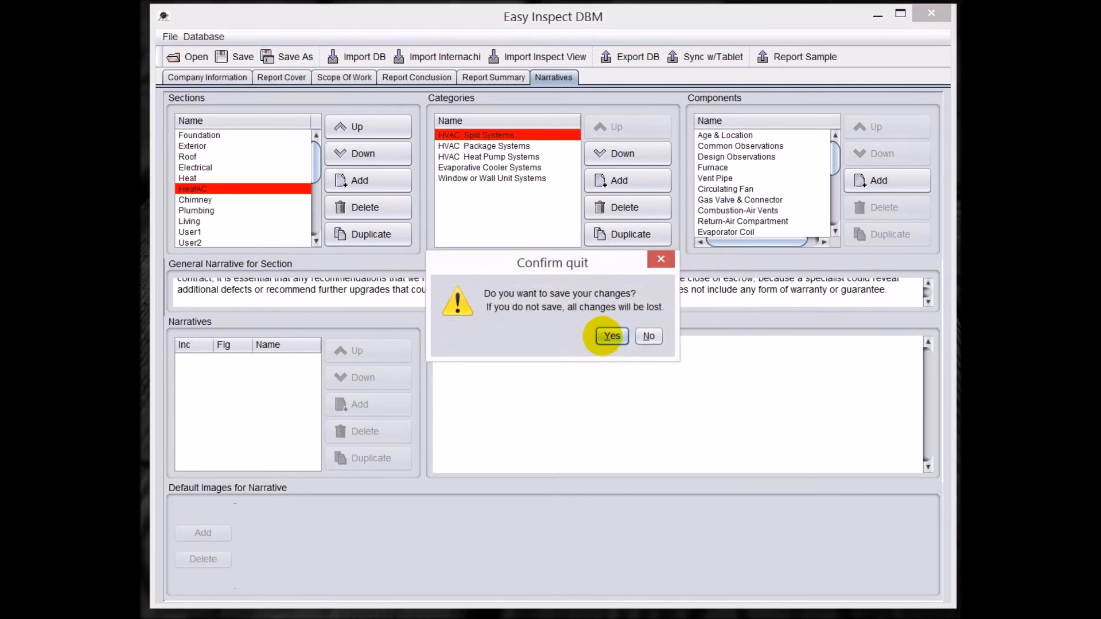
left_click(611, 336)
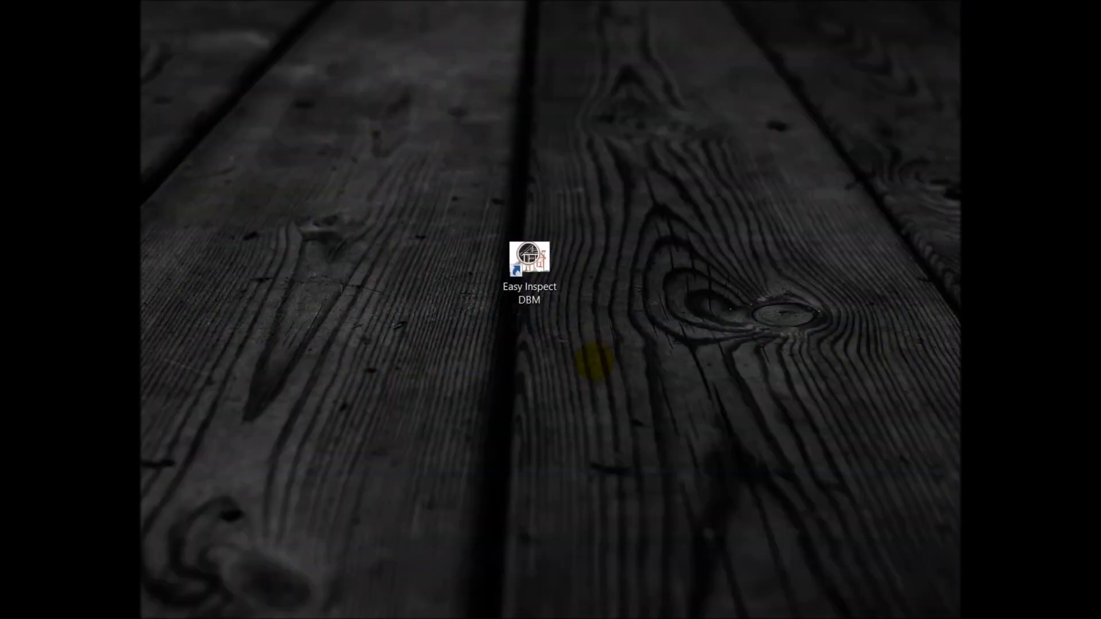